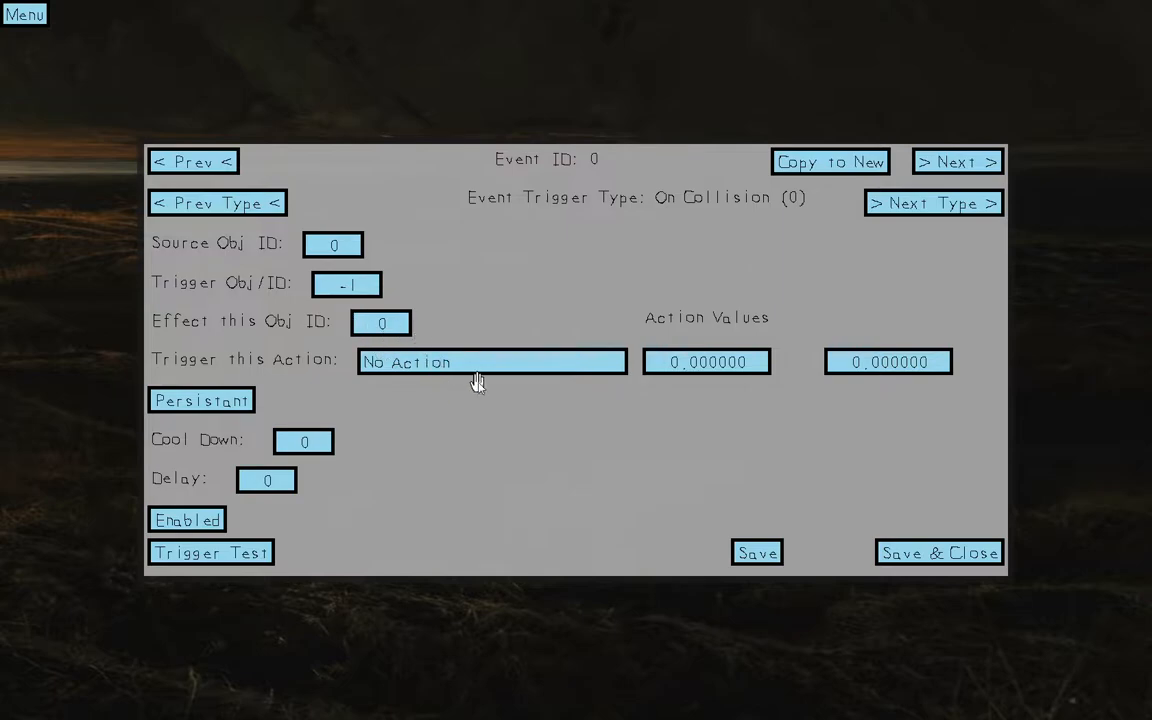
# - Save and close the event editor, and open the object placement settings for a basic small red circle
pyautogui.click(955, 554)
pyautogui.press('Escape')
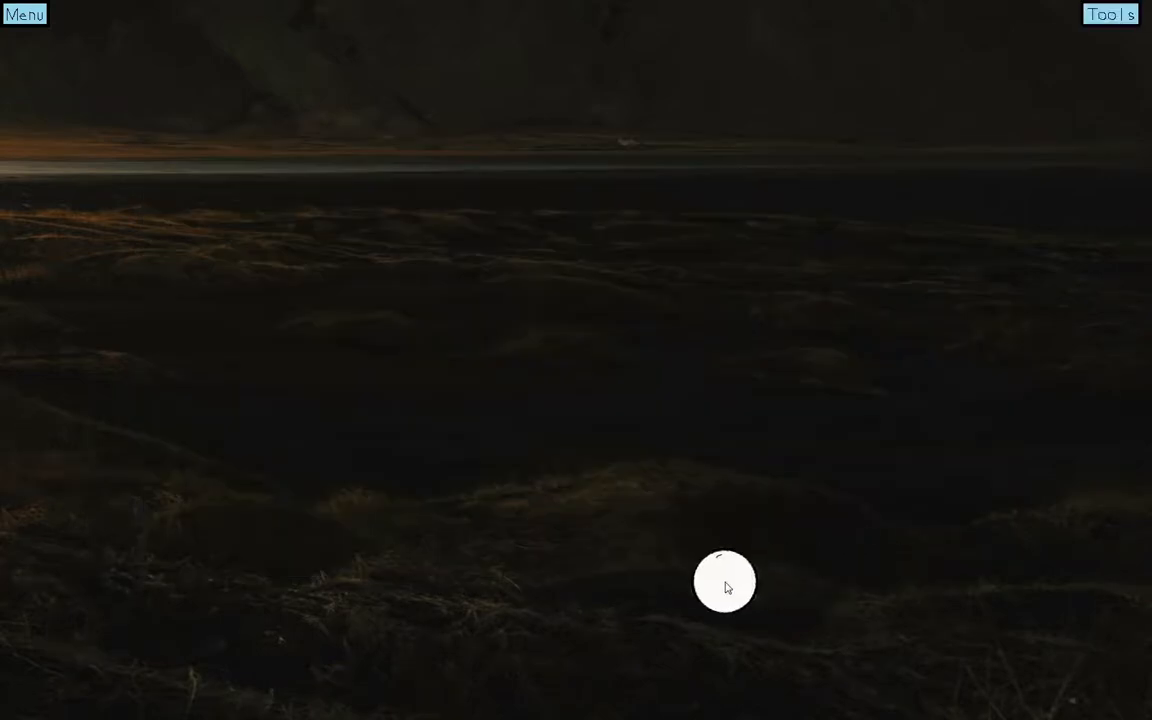
pyautogui.rightClick(726, 588)
pyautogui.rightClick(726, 588)
pyautogui.scroll(1, 733, 579)
pyautogui.scroll(-2, 728, 564)
pyautogui.rightClick(920, 640)
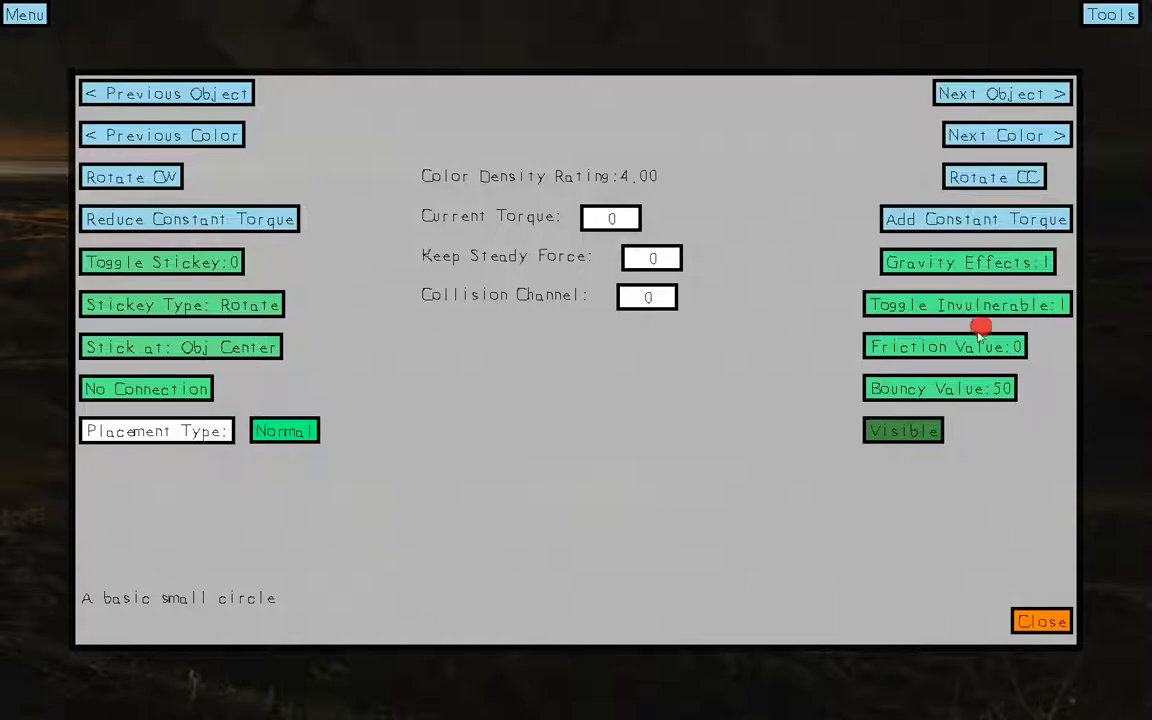
# - Set the small circle's bouncy value to 0 and friction value to 100, and place one circle near the ground
pyautogui.click(953, 390)
pyautogui.click(951, 388)
pyautogui.click(983, 345)
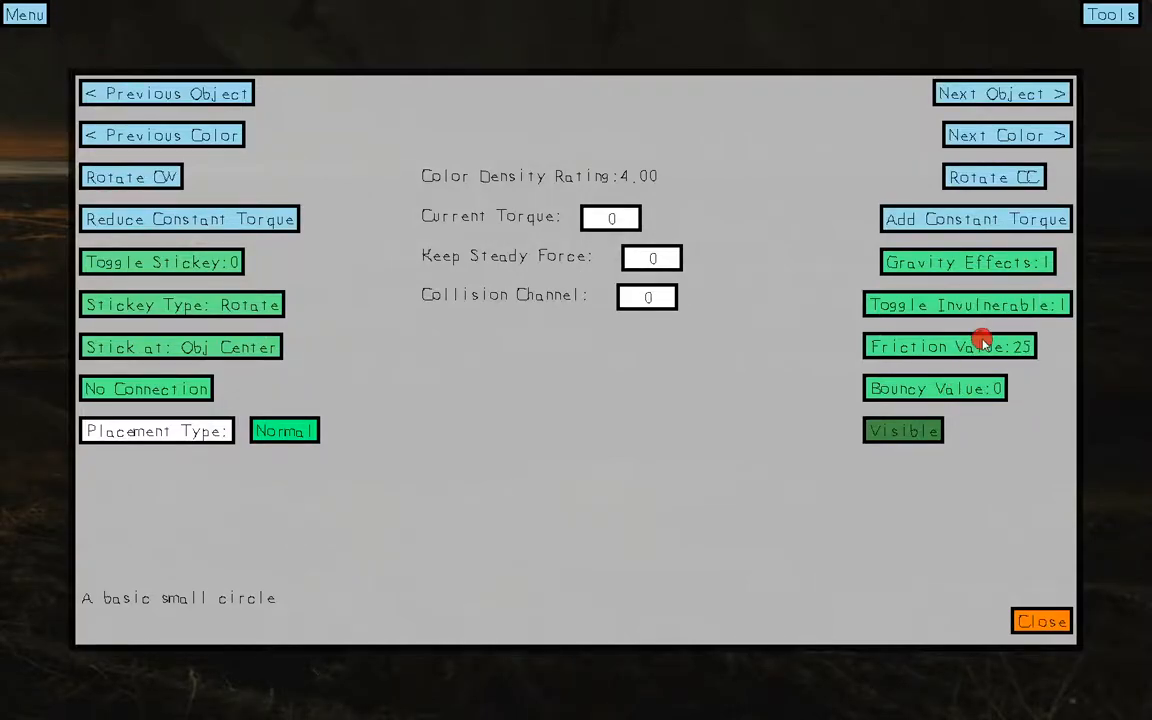
pyautogui.click(983, 345)
pyautogui.click(983, 345)
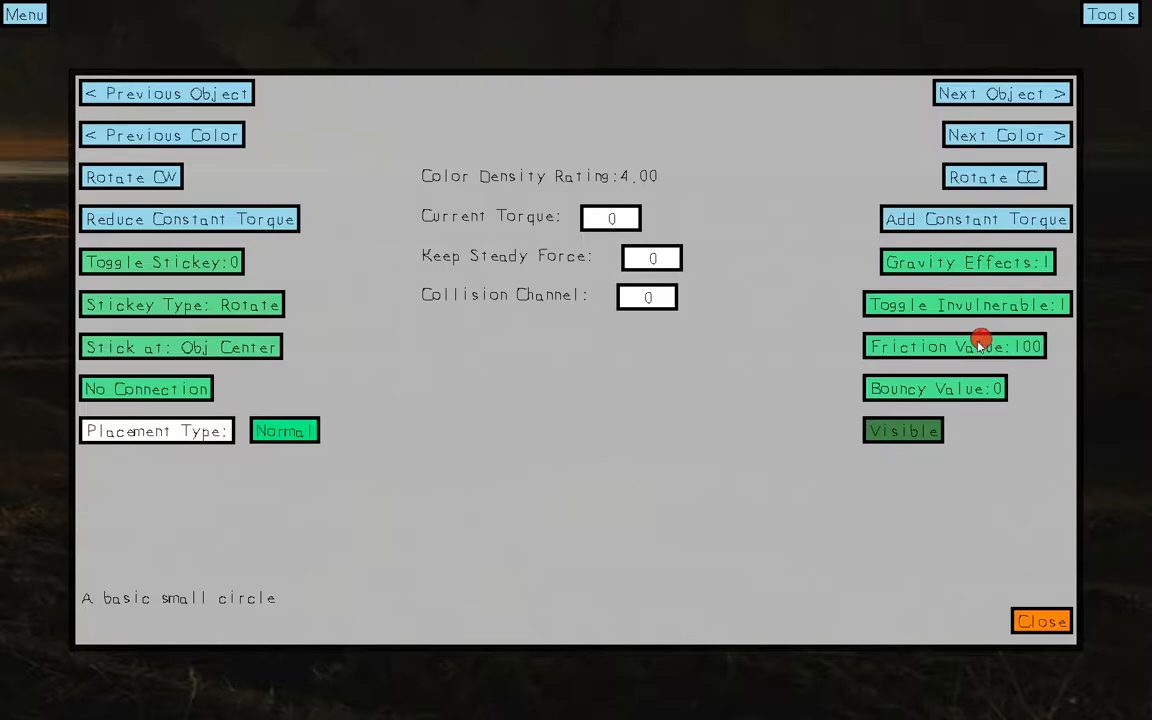
pyautogui.click(1036, 616)
pyautogui.click(923, 656)
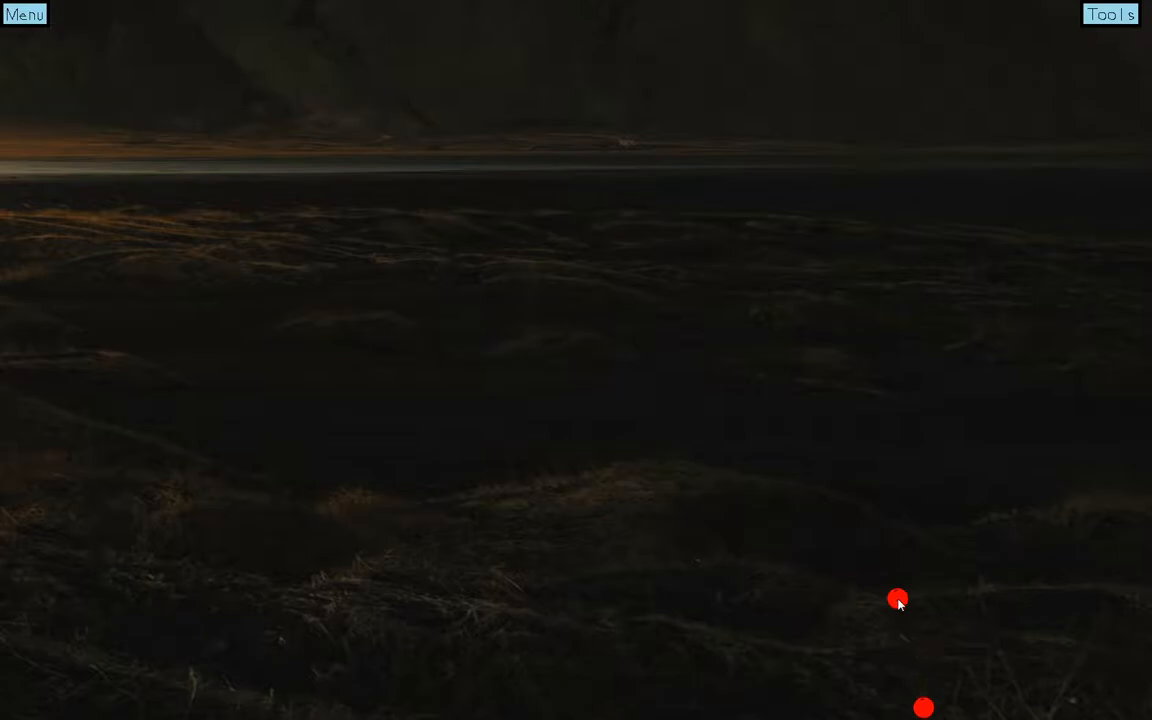
pyautogui.press('Escape')
# - Examine the placed red circle's properties, including its object ID and friction, and close them
pyautogui.click(925, 708)
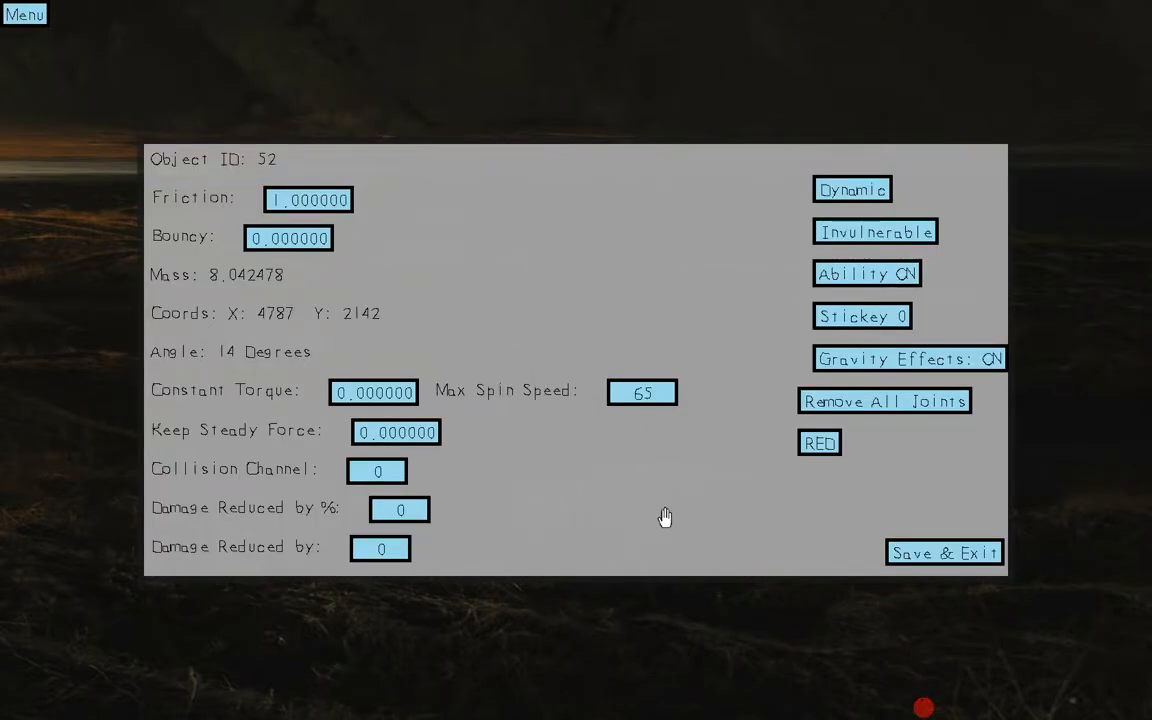
pyautogui.click(920, 550)
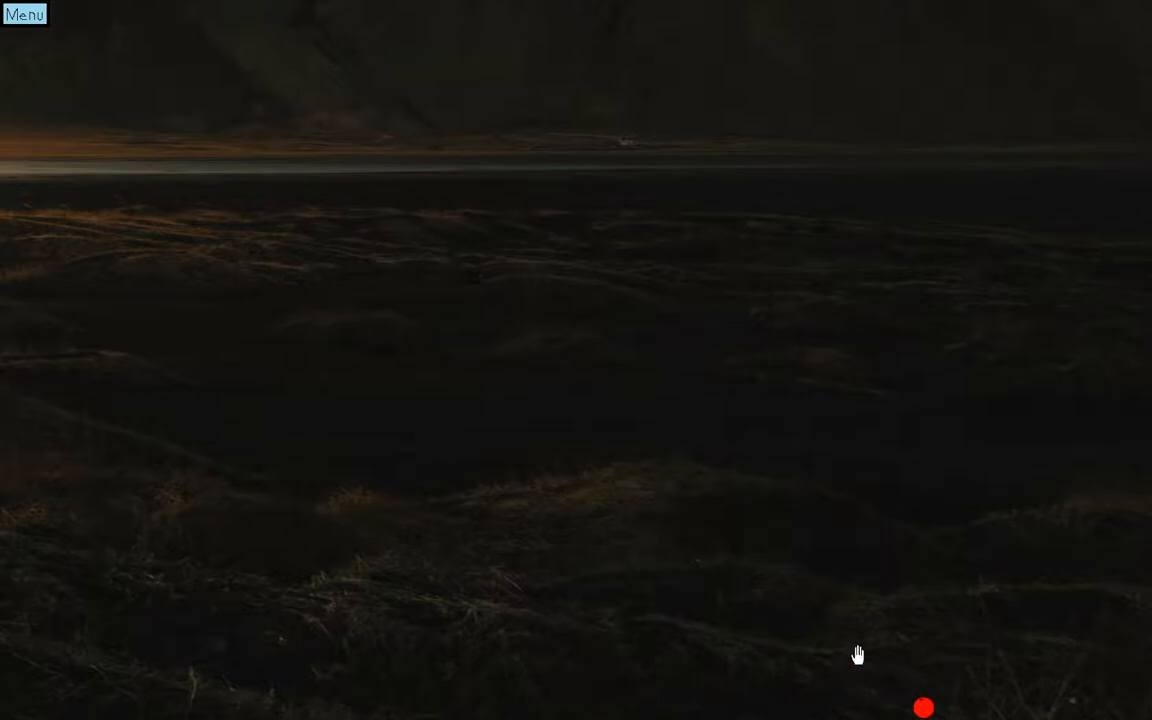
pyautogui.click(921, 709)
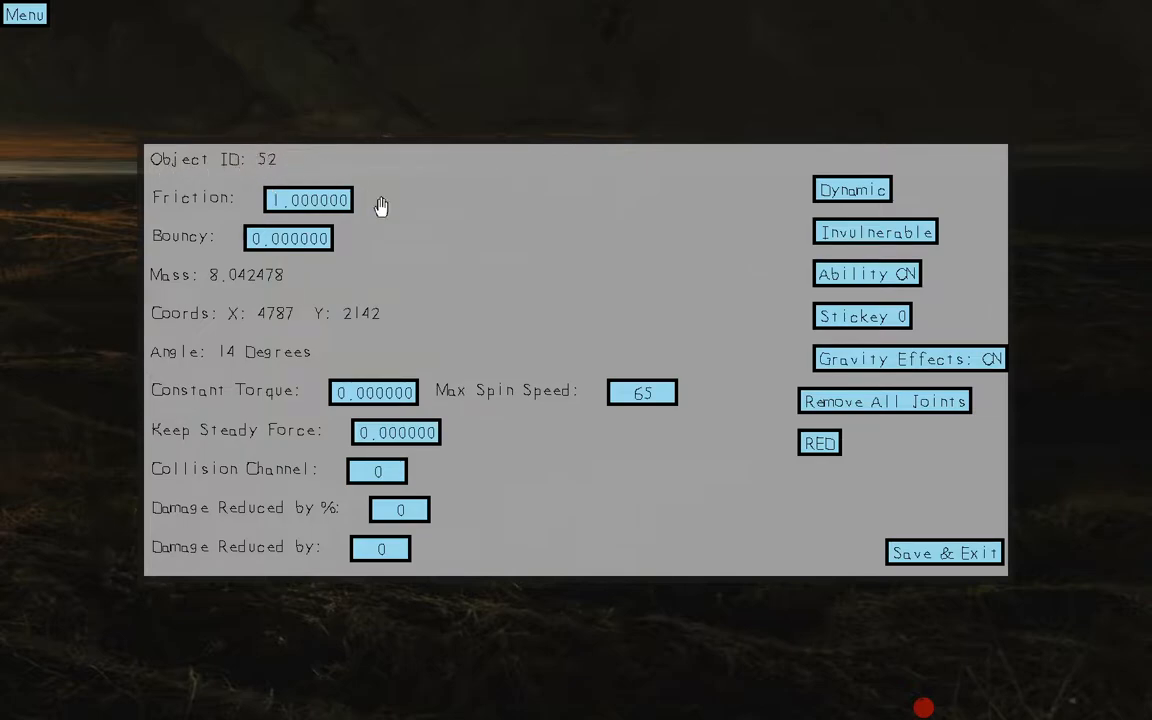
pyautogui.click(932, 556)
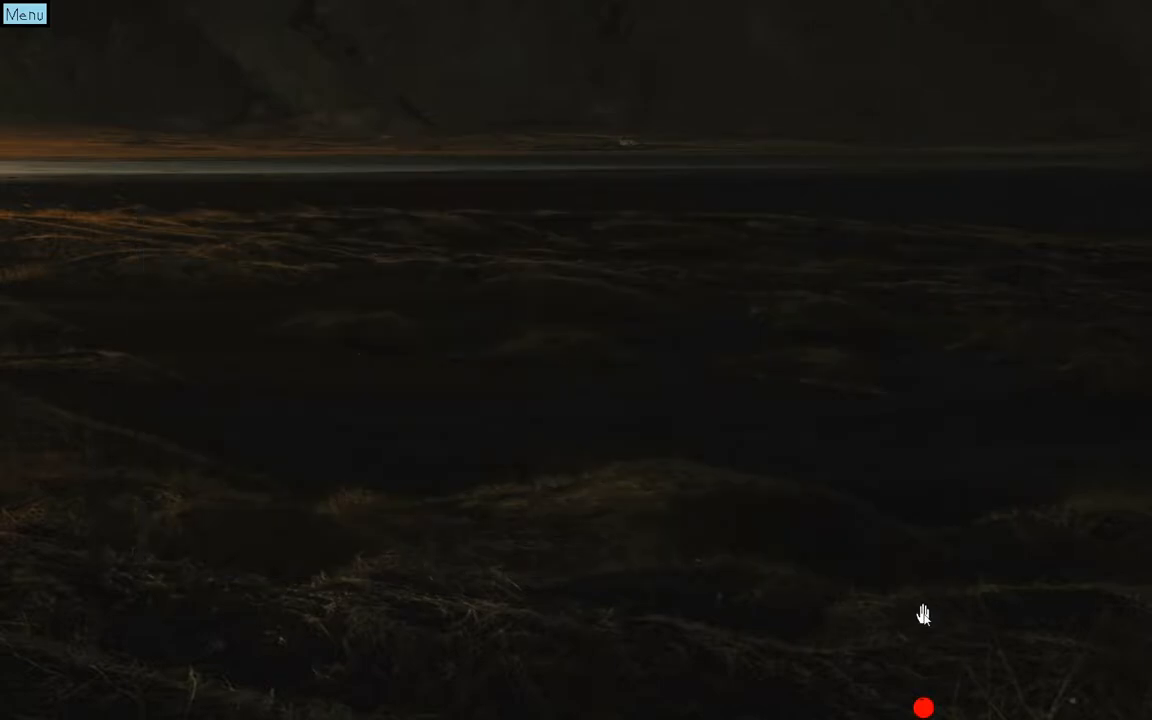
# - Open the event editor and set the trigger type of event 0 to On Key press Down
pyautogui.press('e')
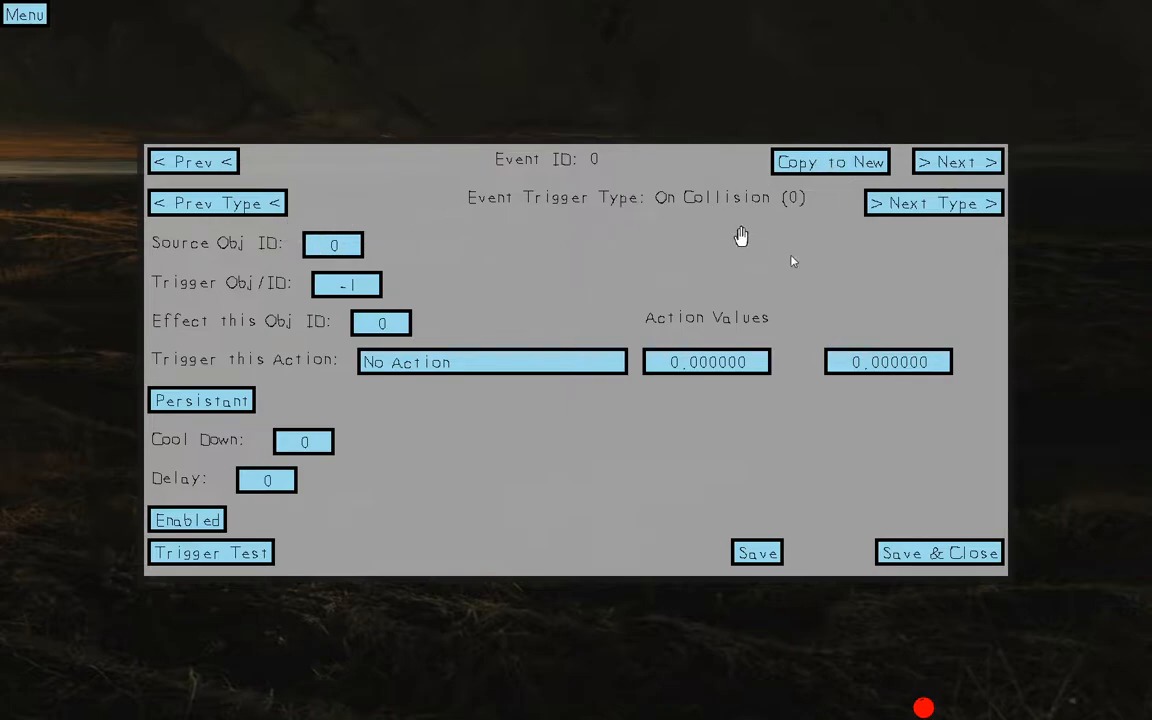
pyautogui.click(241, 203)
pyautogui.click(241, 203)
pyautogui.click(241, 203)
pyautogui.click(241, 203)
pyautogui.click(241, 203)
pyautogui.click(241, 203)
pyautogui.click(241, 203)
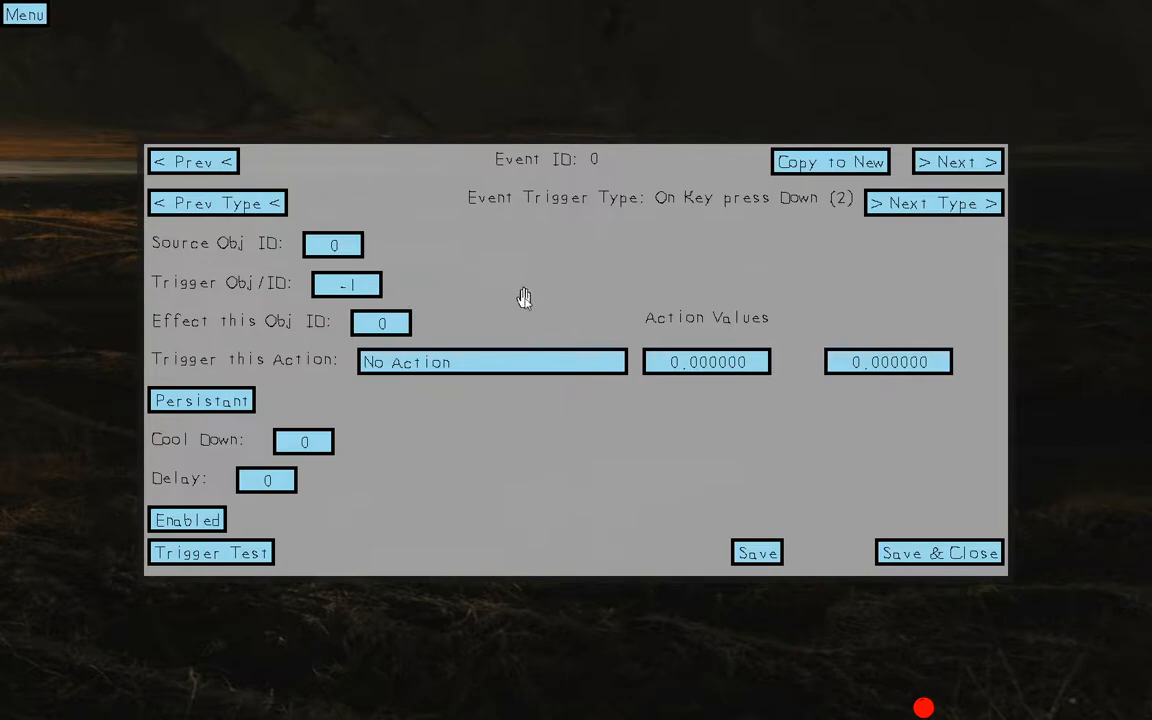
# - Set the action of event 0 to Add Torque with a first action value of -300
pyautogui.click(440, 362)
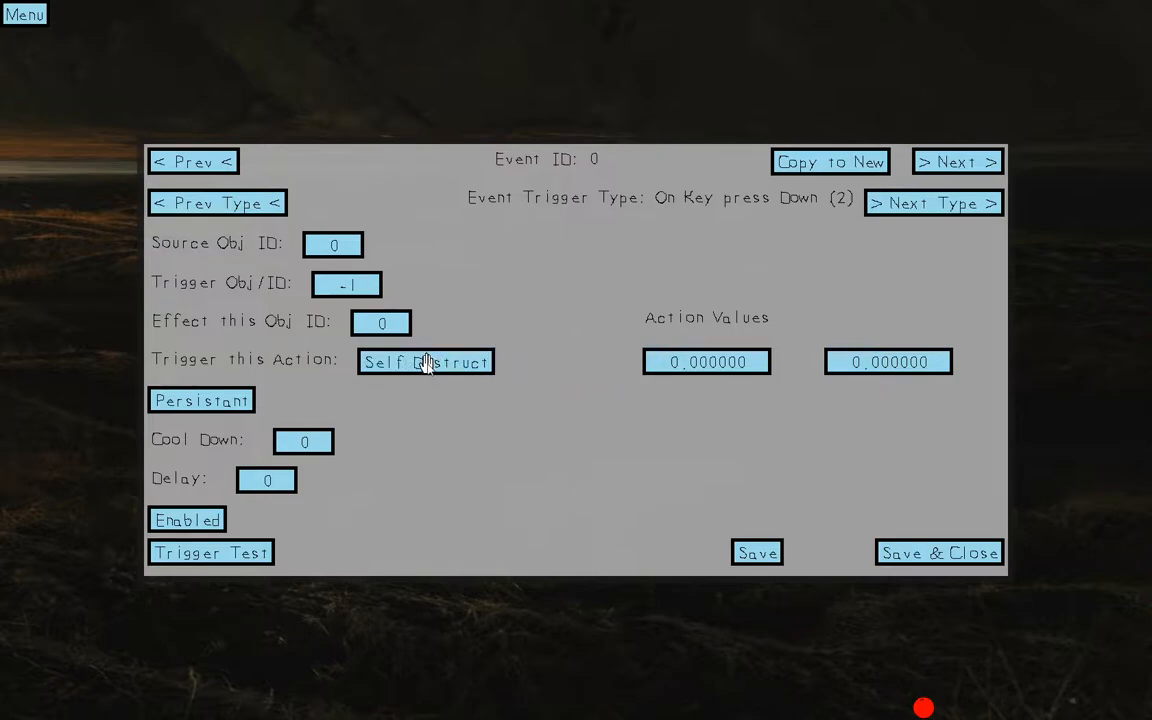
pyautogui.click(437, 362)
pyautogui.click(433, 362)
pyautogui.rightClick(395, 363)
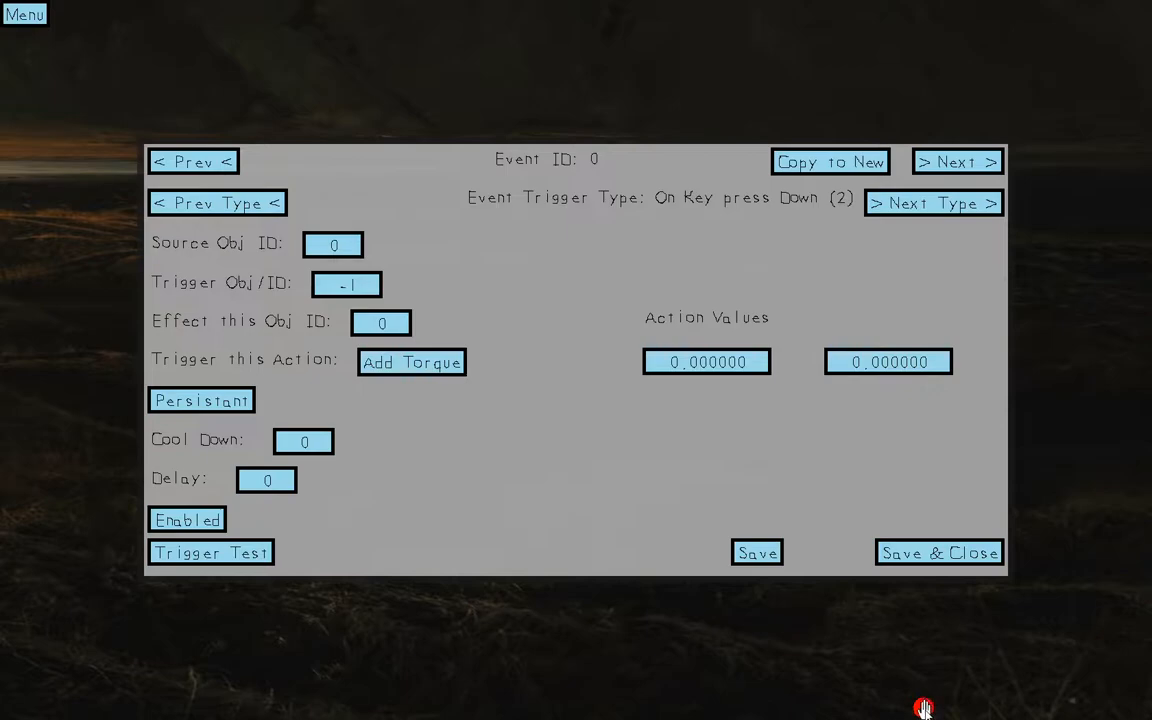
pyautogui.click(687, 362)
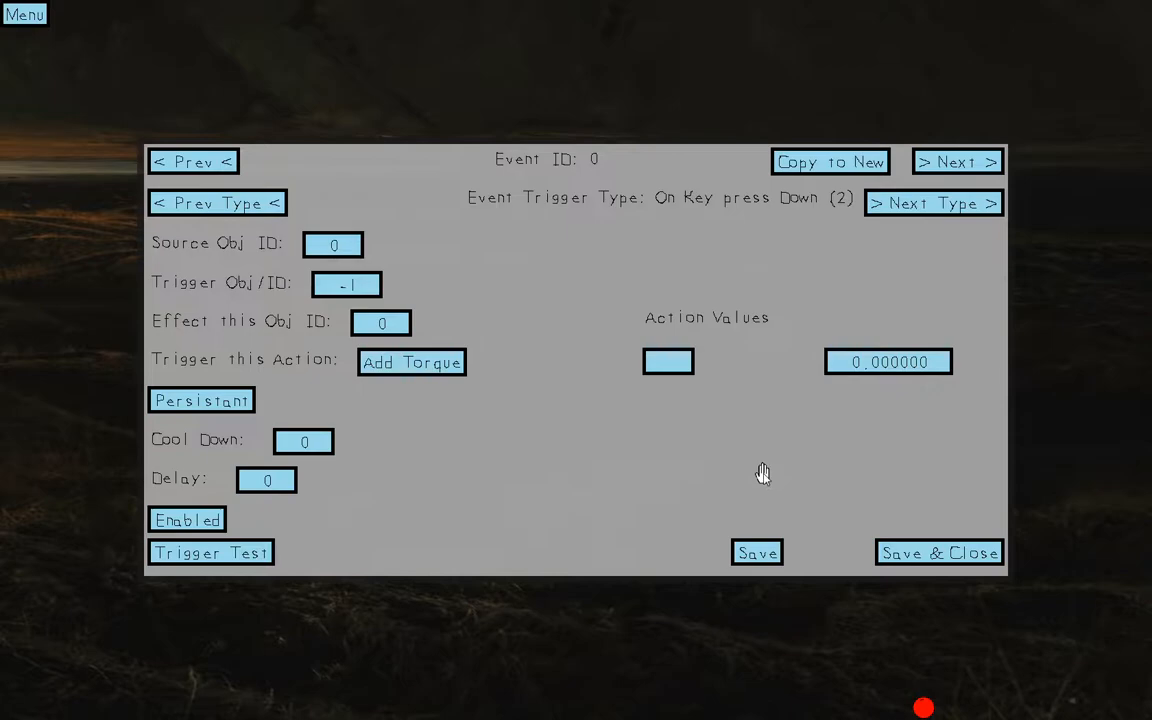
pyautogui.write('-300')
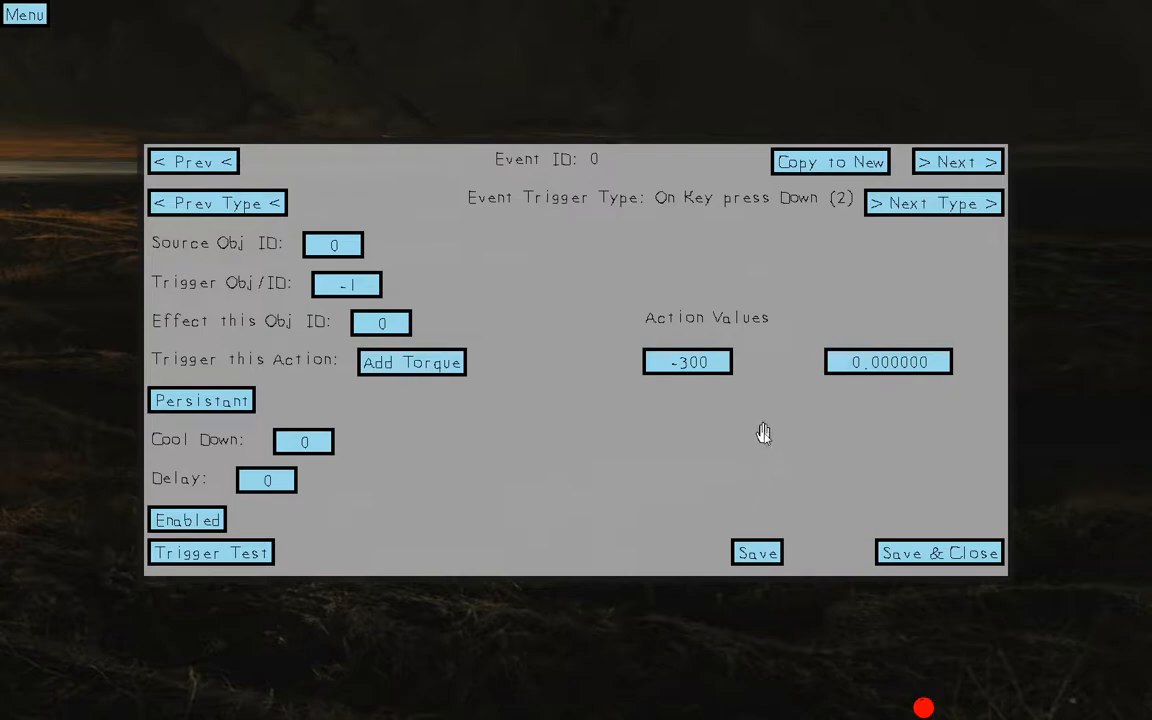
pyautogui.press('Return')
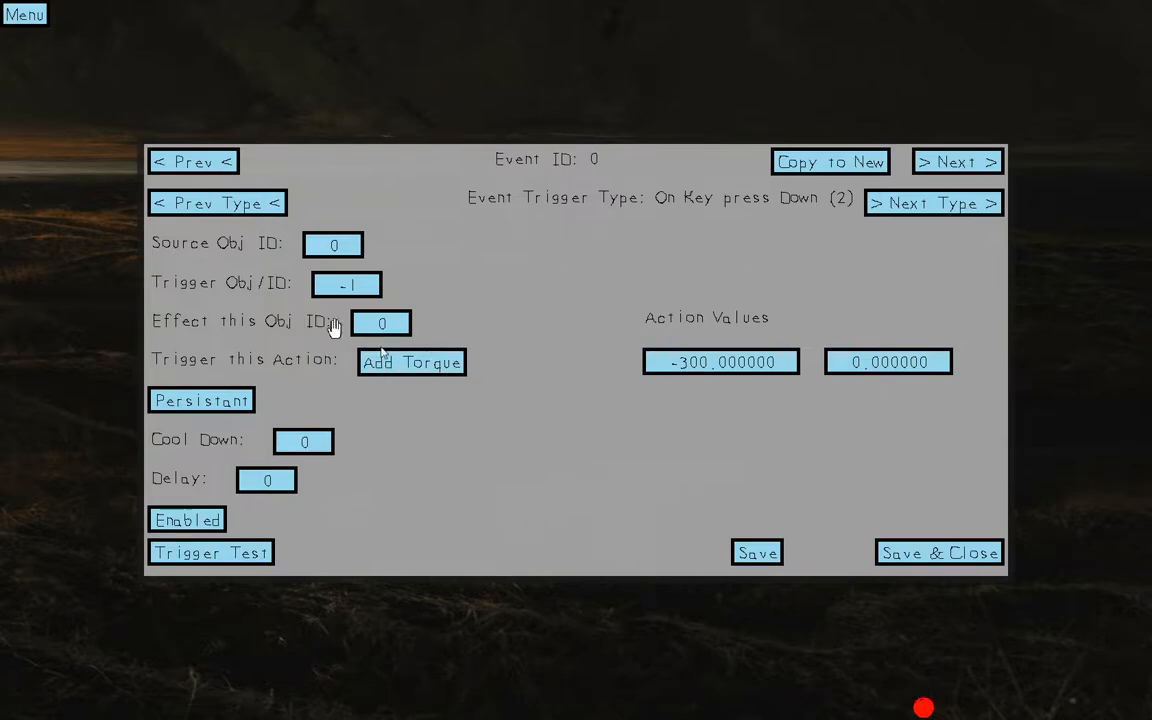
# - Look up the red circle's object ID and set the event's affected object ID to 52
pyautogui.click(924, 708)
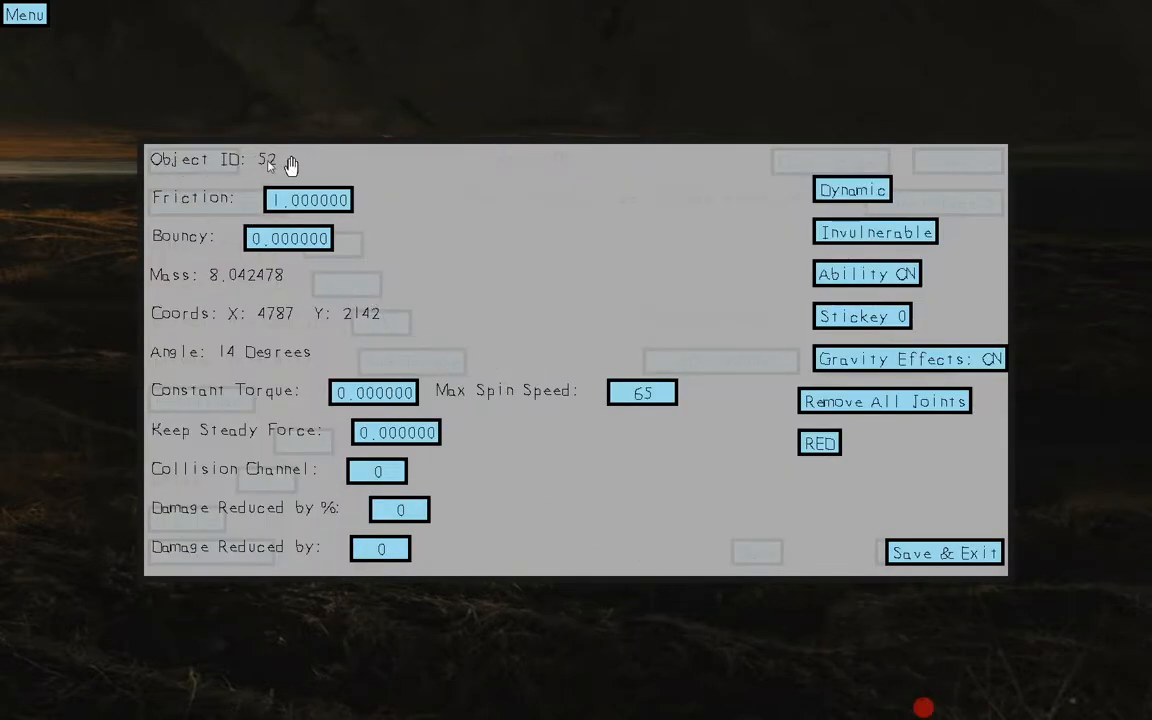
pyautogui.click(964, 550)
pyautogui.click(388, 322)
pyautogui.write('52')
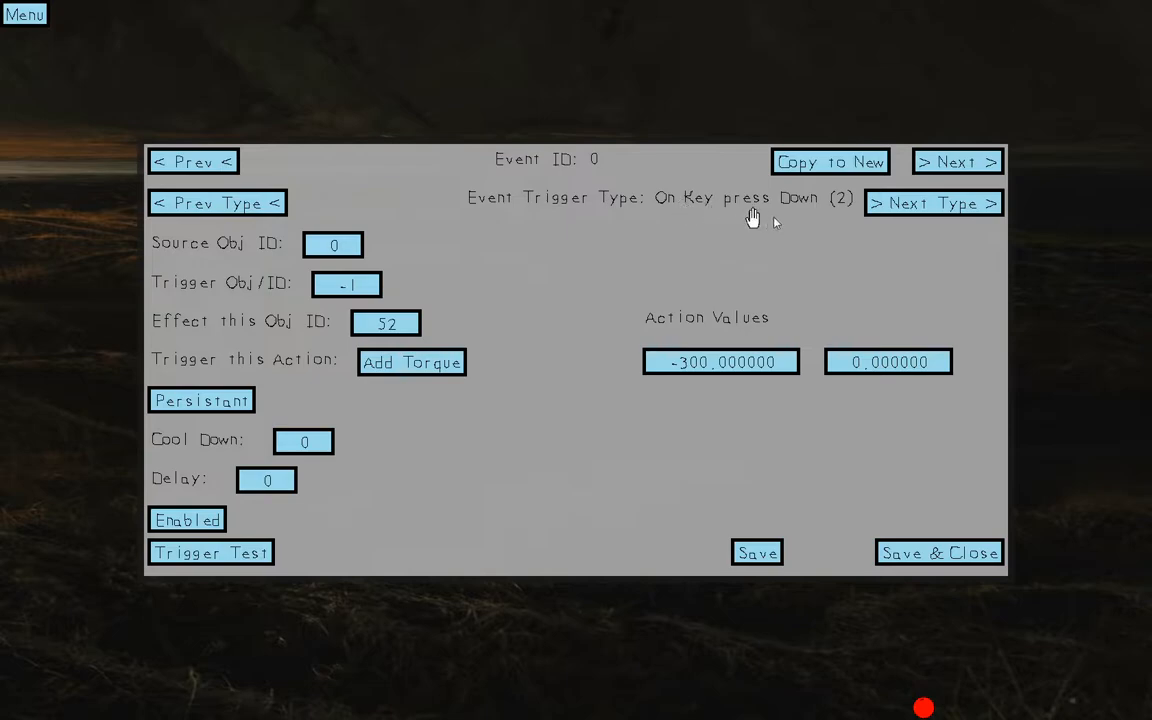
# - Assign the left arrow key as the event's trigger, and save and close the event
pyautogui.click(362, 285)
pyautogui.click(355, 283)
pyautogui.press('Left')
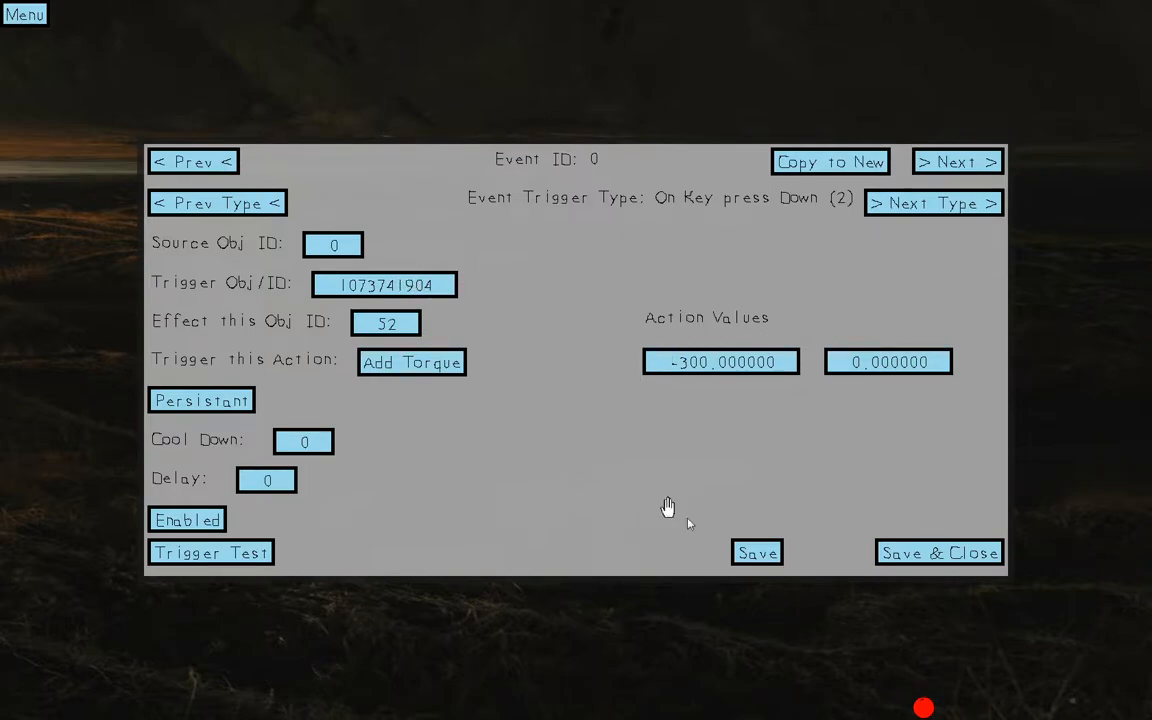
pyautogui.click(944, 555)
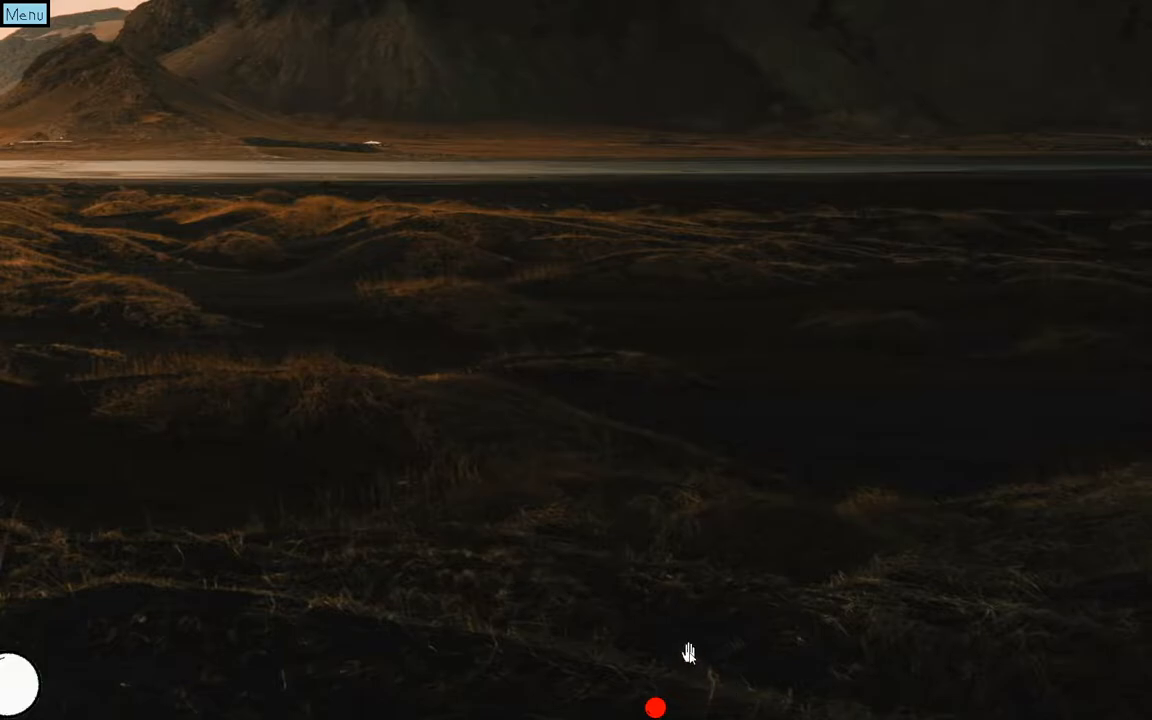
# - Reopen the event editor and review event 0 against the next event, ending on event 0
pyautogui.press('e')
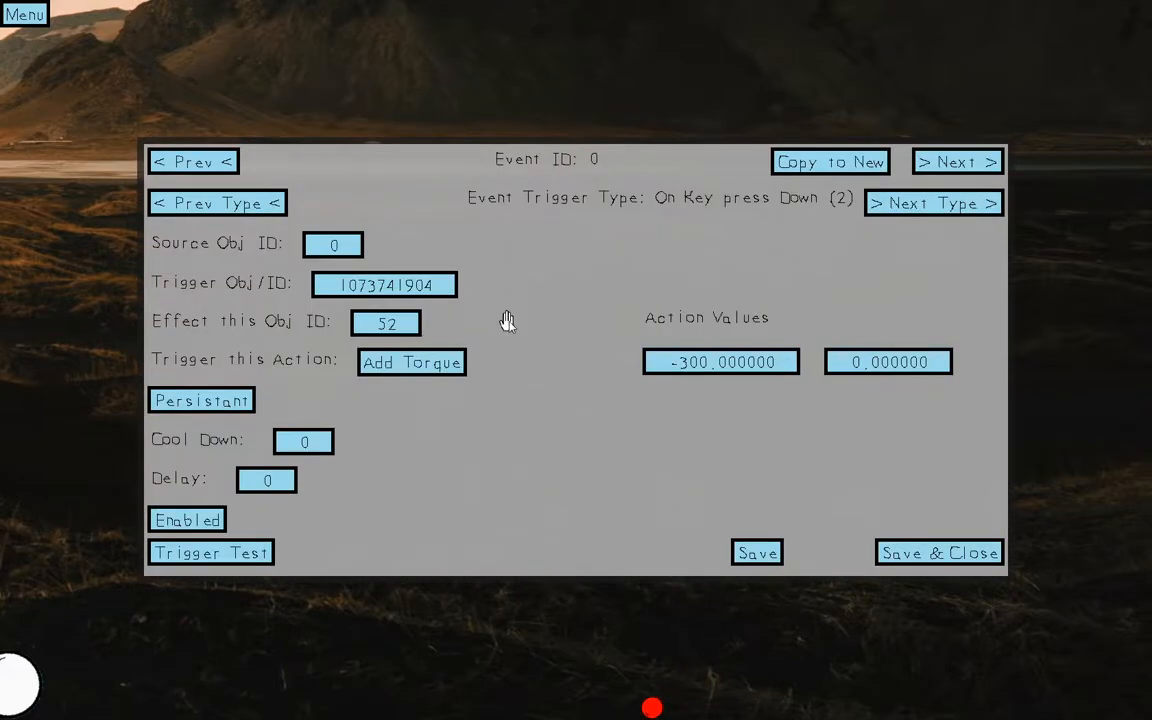
pyautogui.press('e')
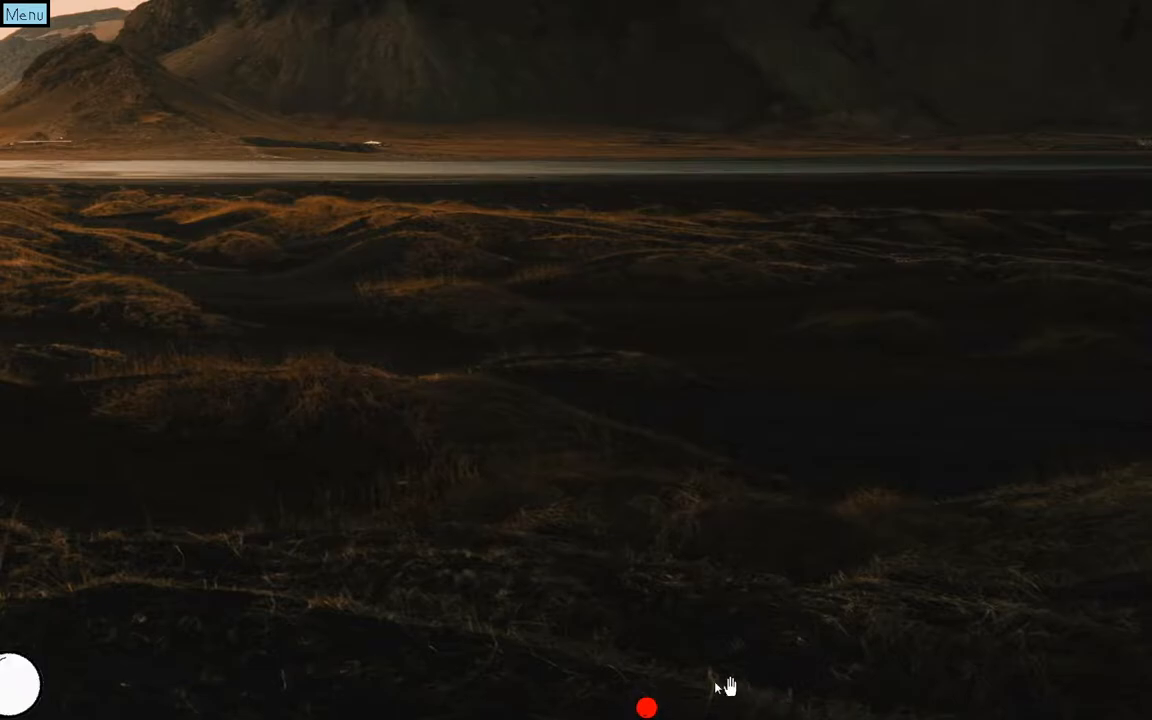
pyautogui.press('e')
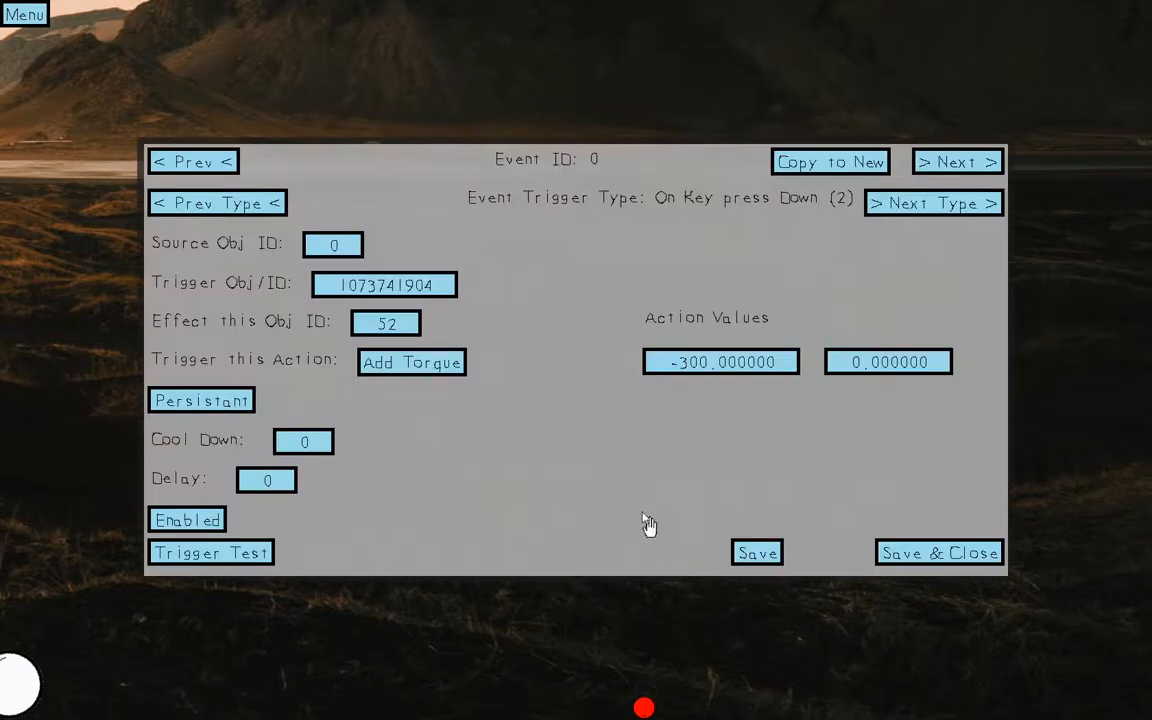
pyautogui.press('e')
pyautogui.press('e')
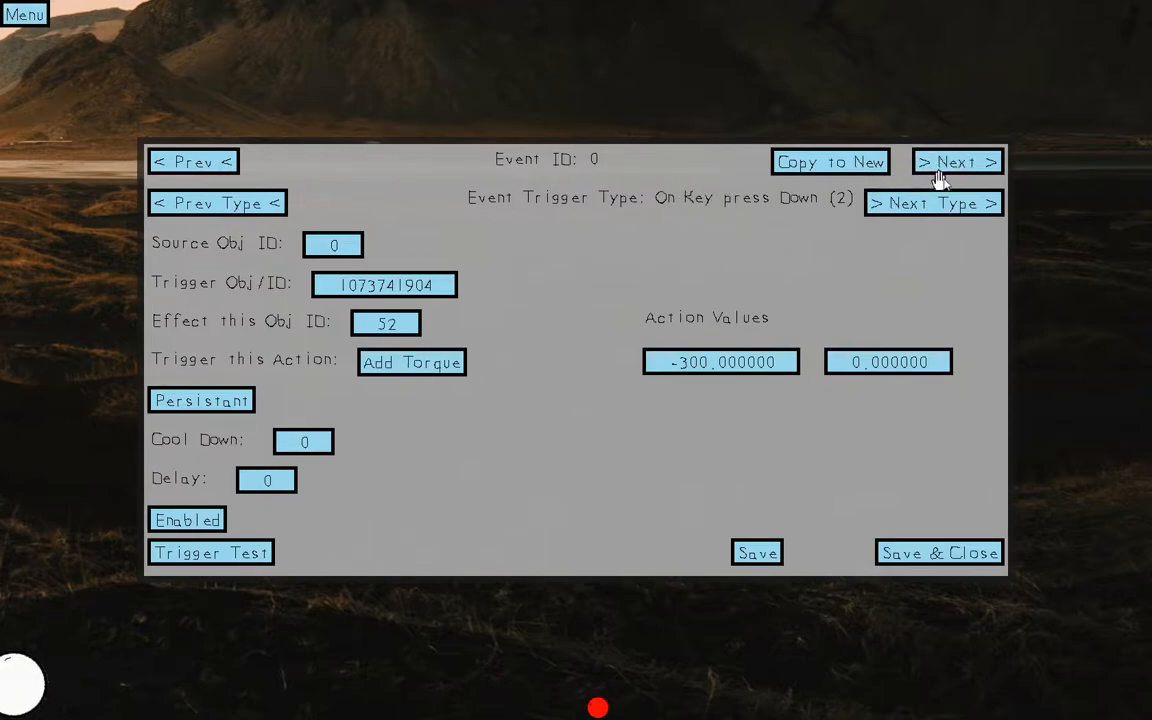
pyautogui.click(968, 161)
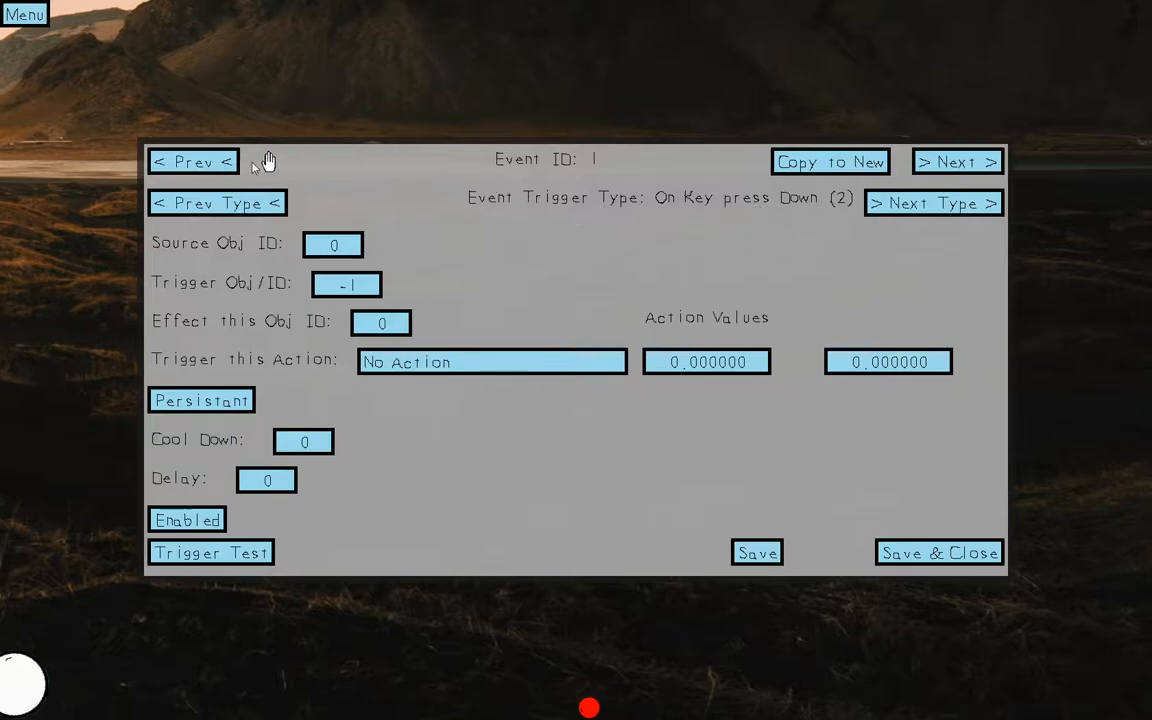
pyautogui.click(215, 160)
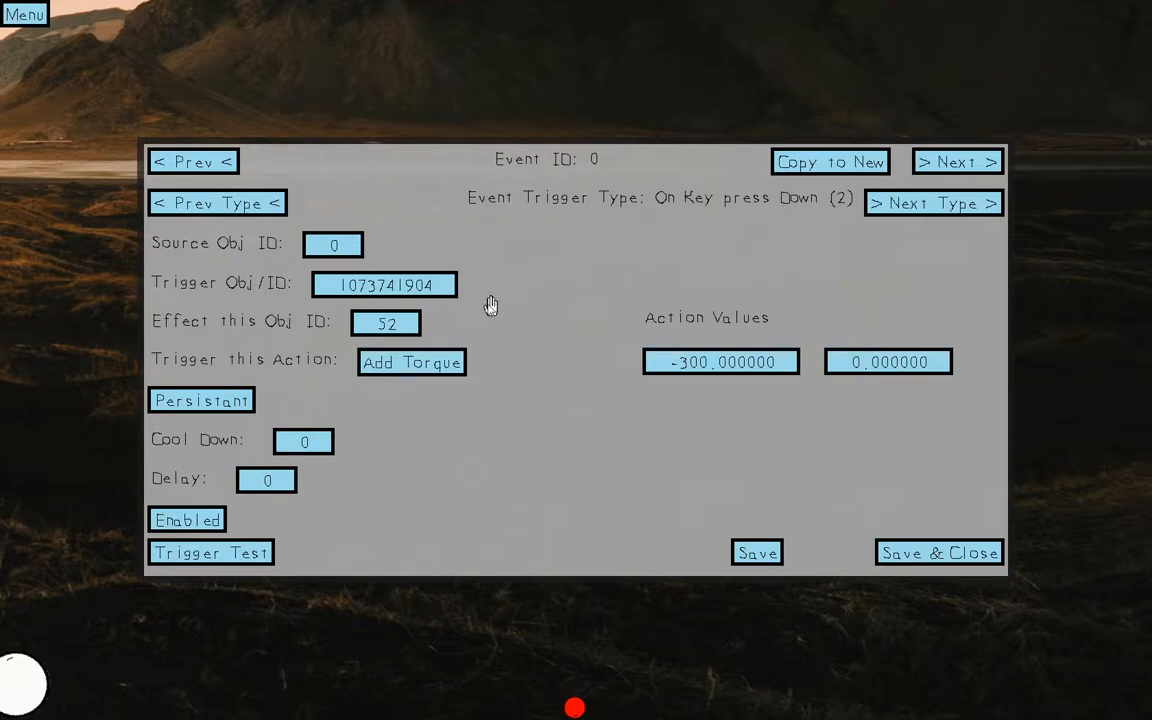
pyautogui.click(950, 161)
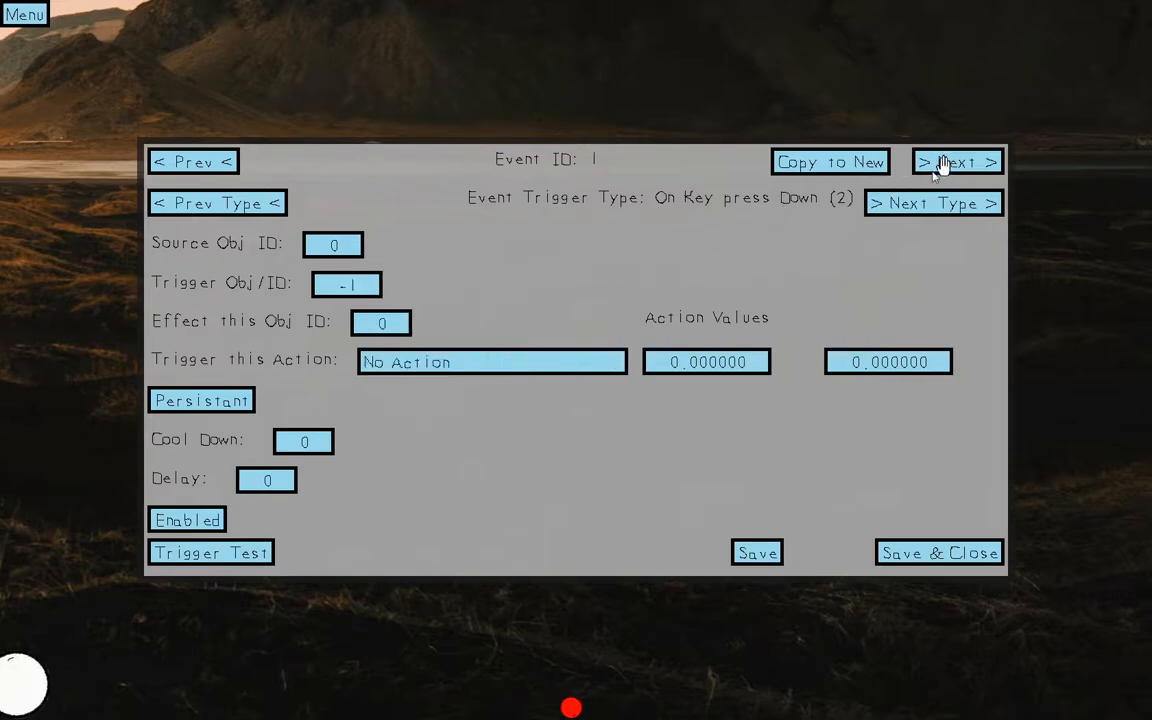
pyautogui.click(194, 159)
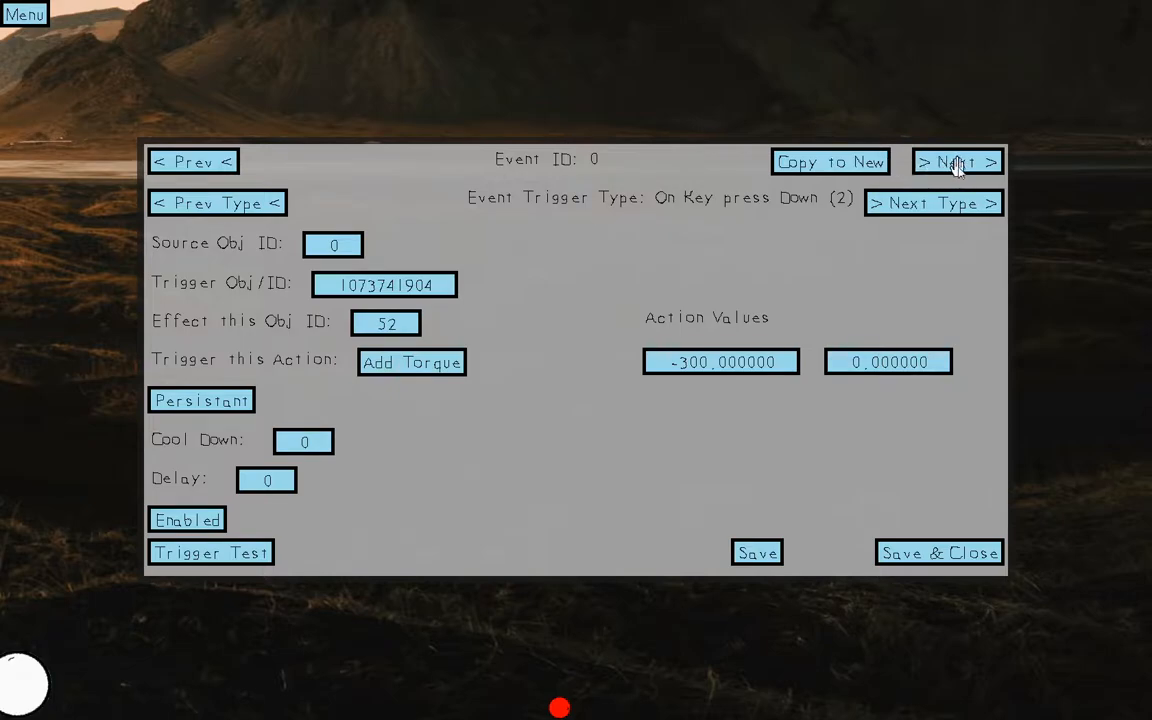
# - Copy event 0 to a new event, check the blank event before it, and return to the copy
pyautogui.click(845, 165)
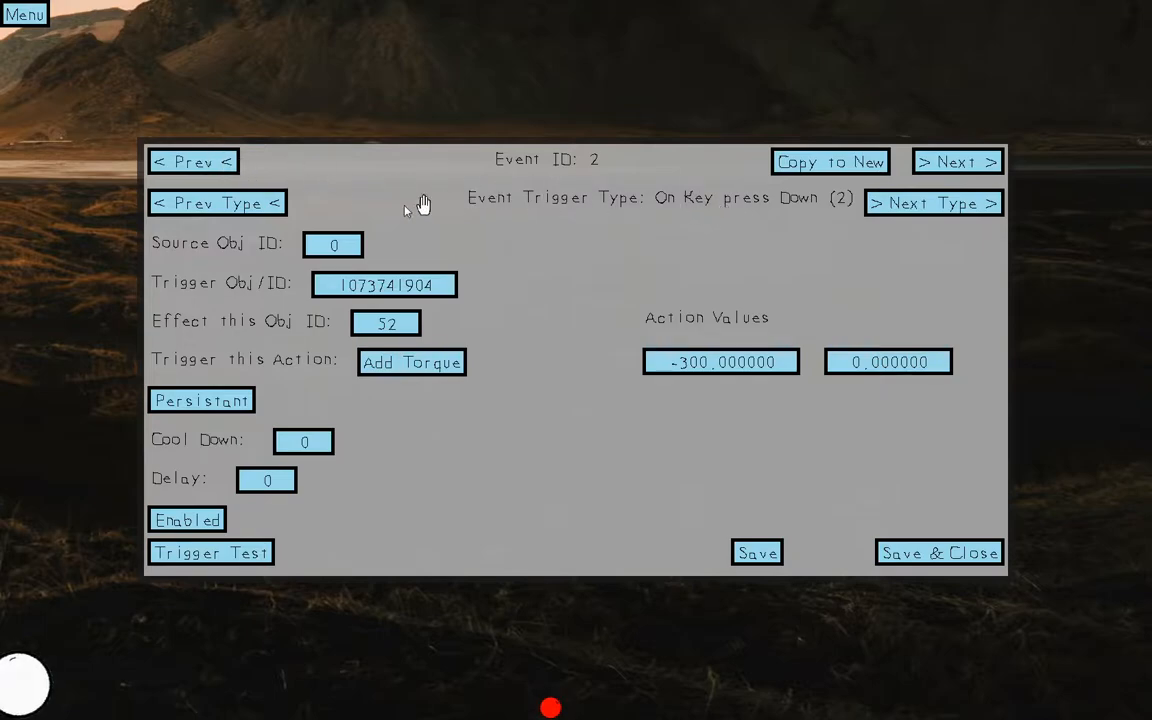
pyautogui.click(206, 160)
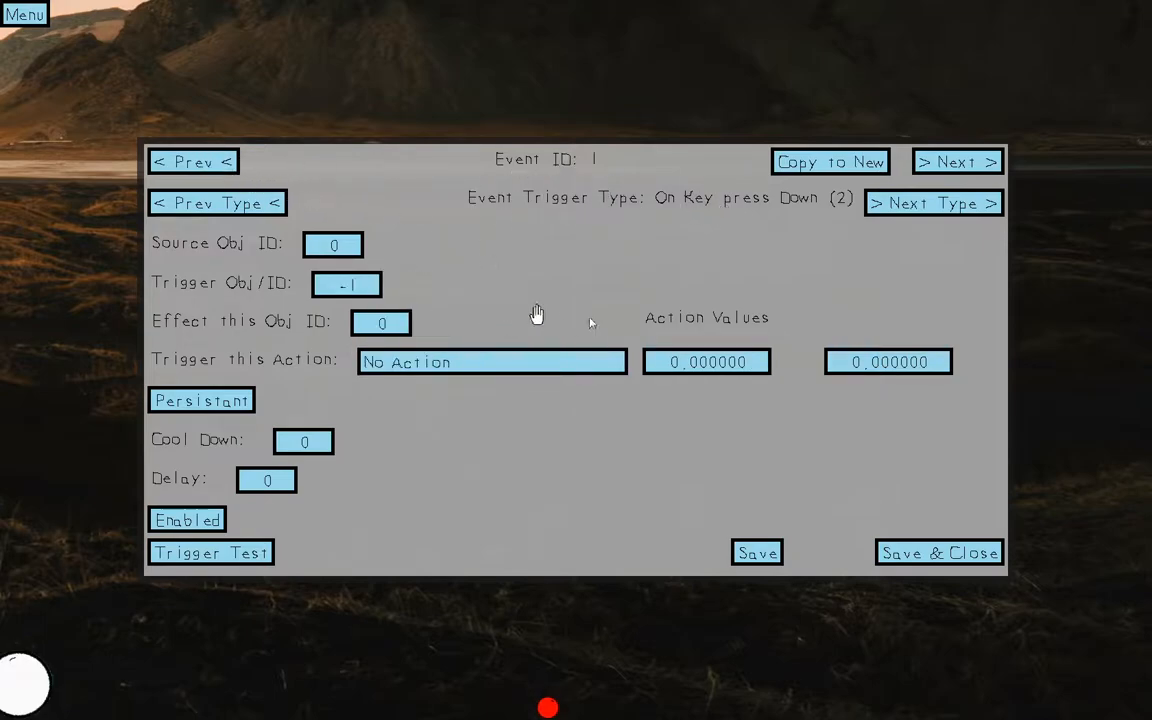
pyautogui.click(968, 161)
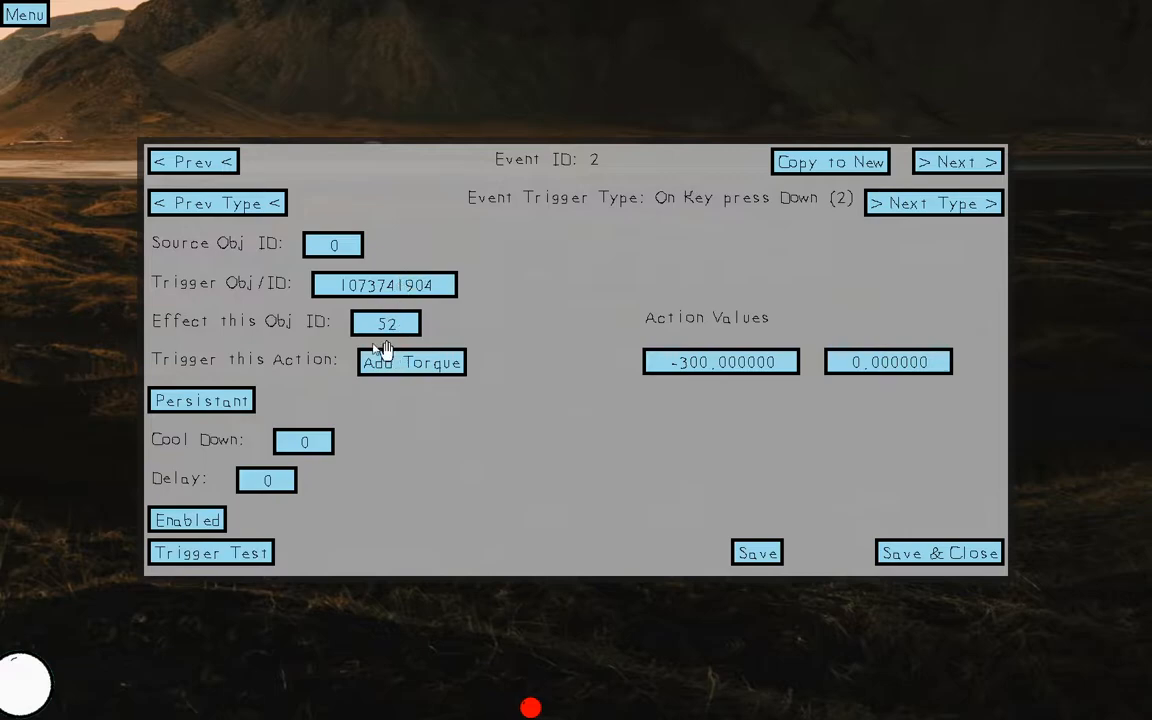
# - Assign the right arrow key as the copied event's trigger and set its first action value to 300
pyautogui.click(431, 285)
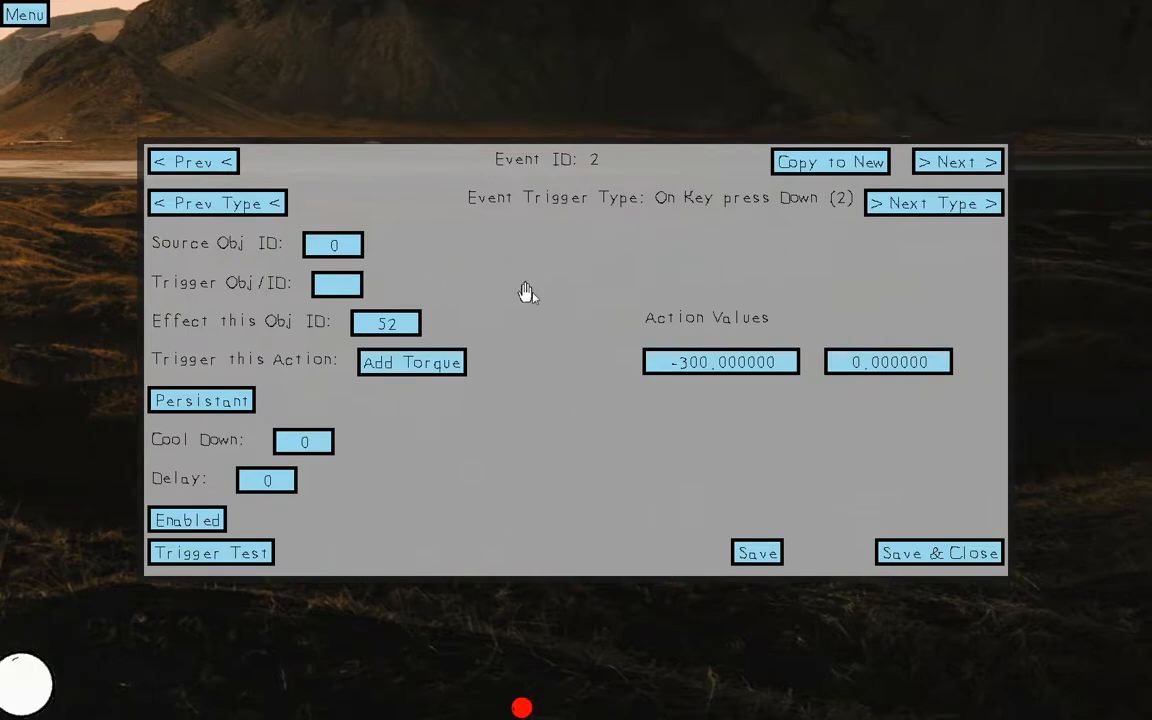
pyautogui.press('Right')
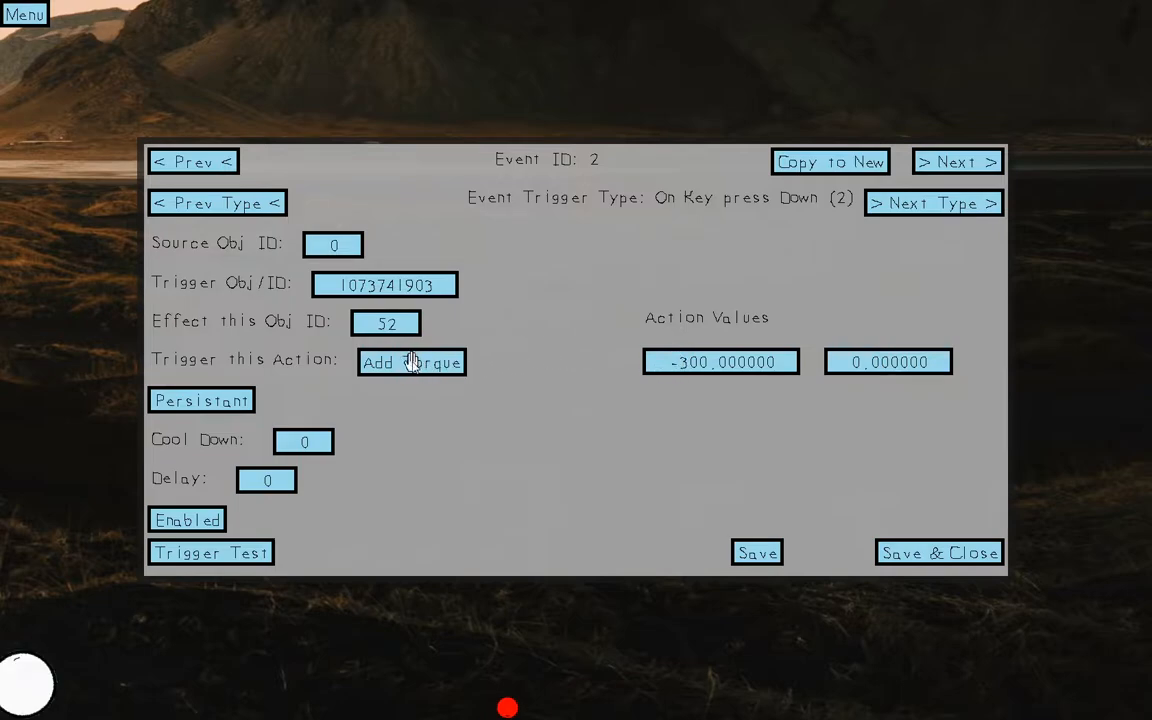
pyautogui.click(708, 363)
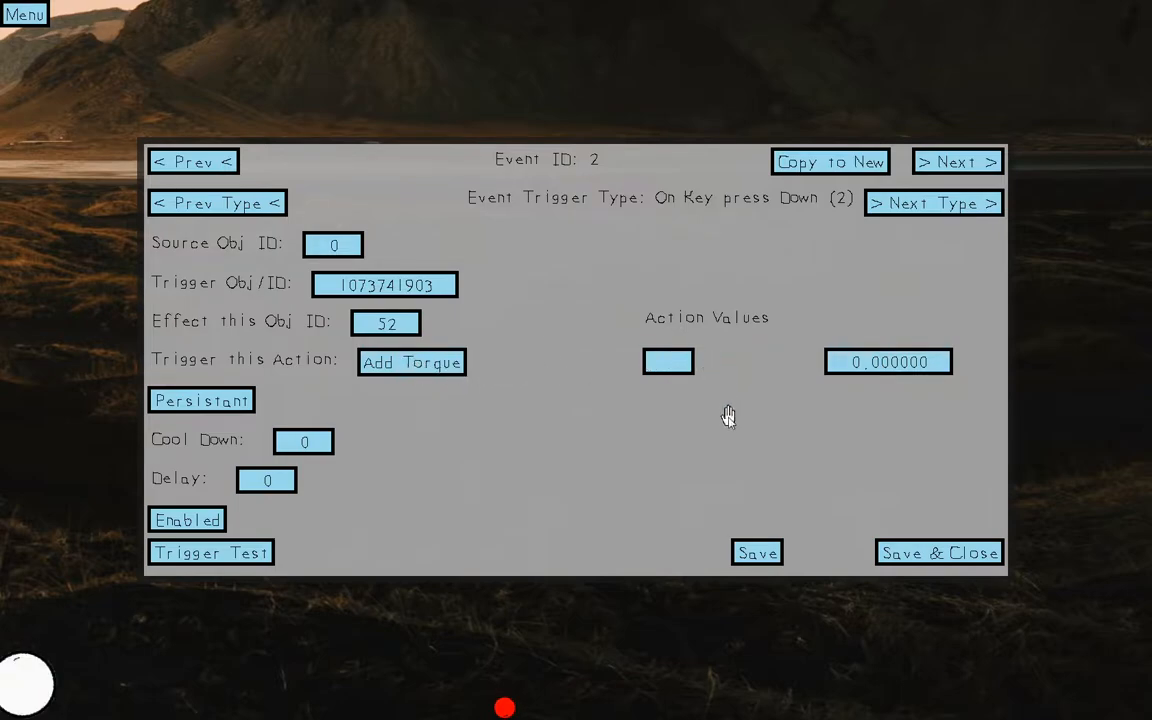
pyautogui.write('300')
pyautogui.press('Return')
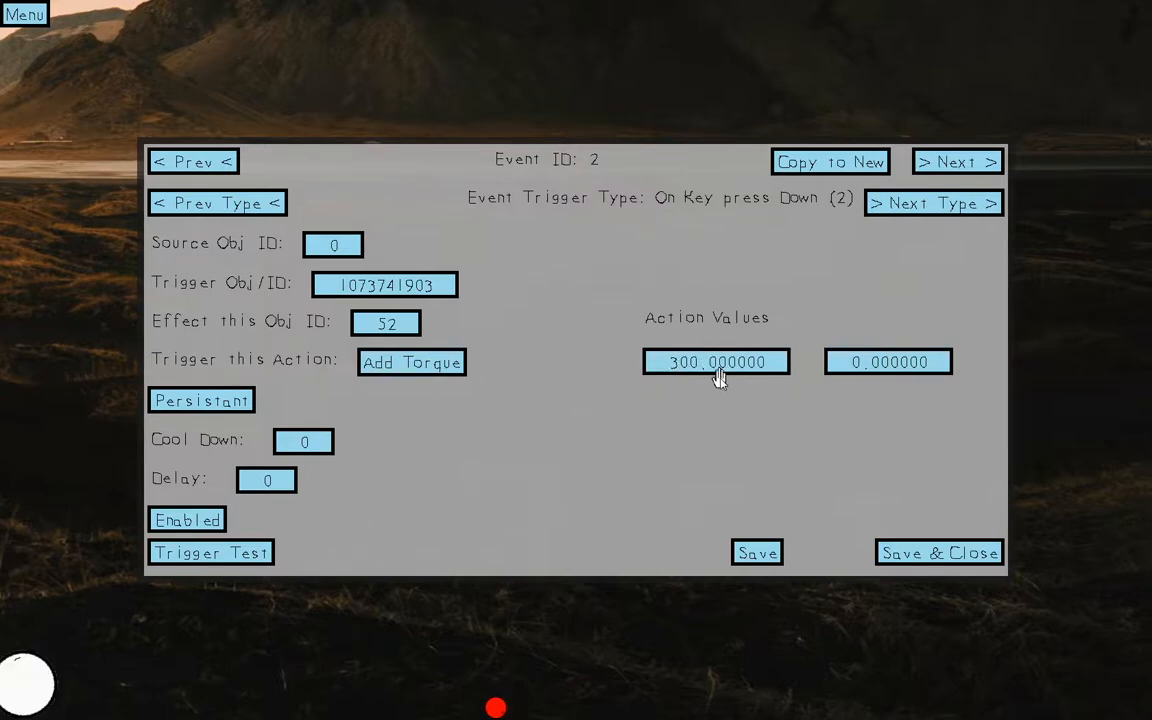
# - Save and close the right arrow event, and reopen the event editor on blank event 1
pyautogui.click(945, 550)
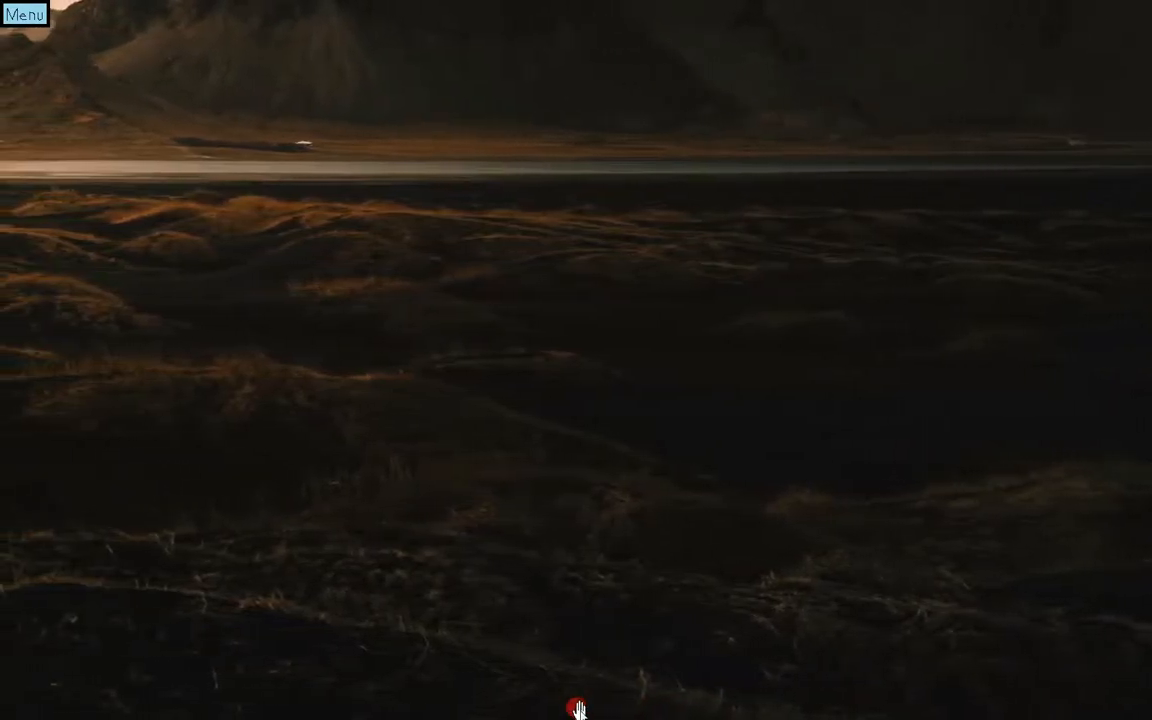
pyautogui.press('e')
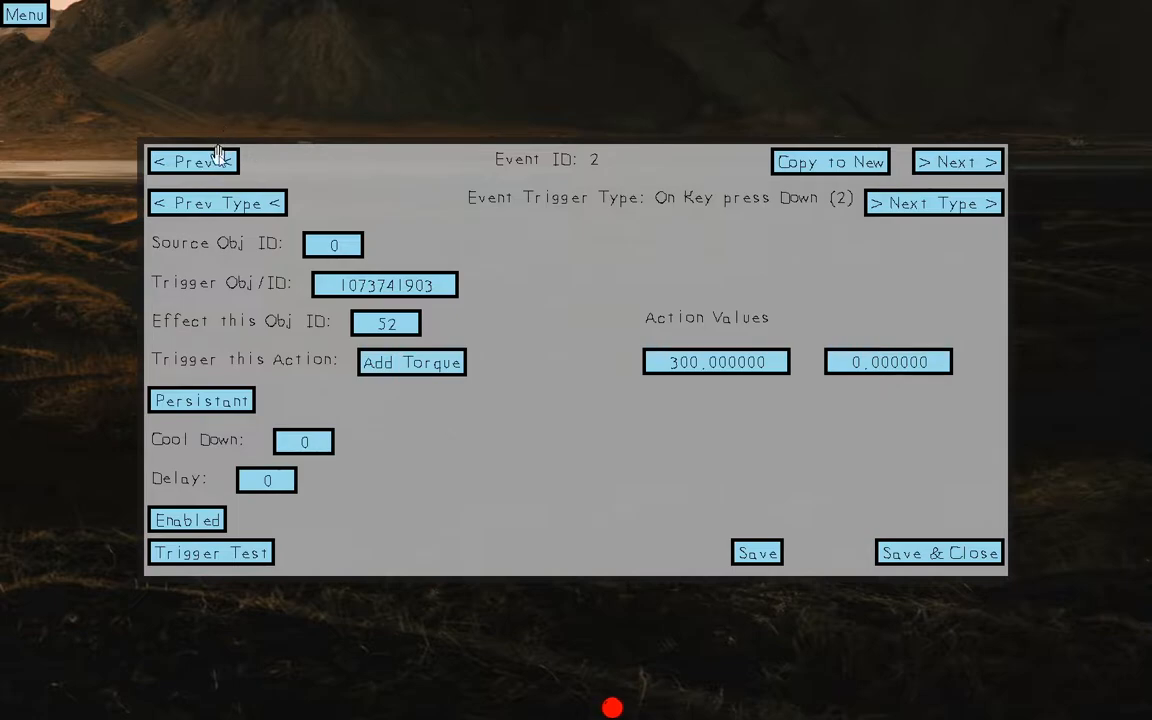
pyautogui.click(195, 160)
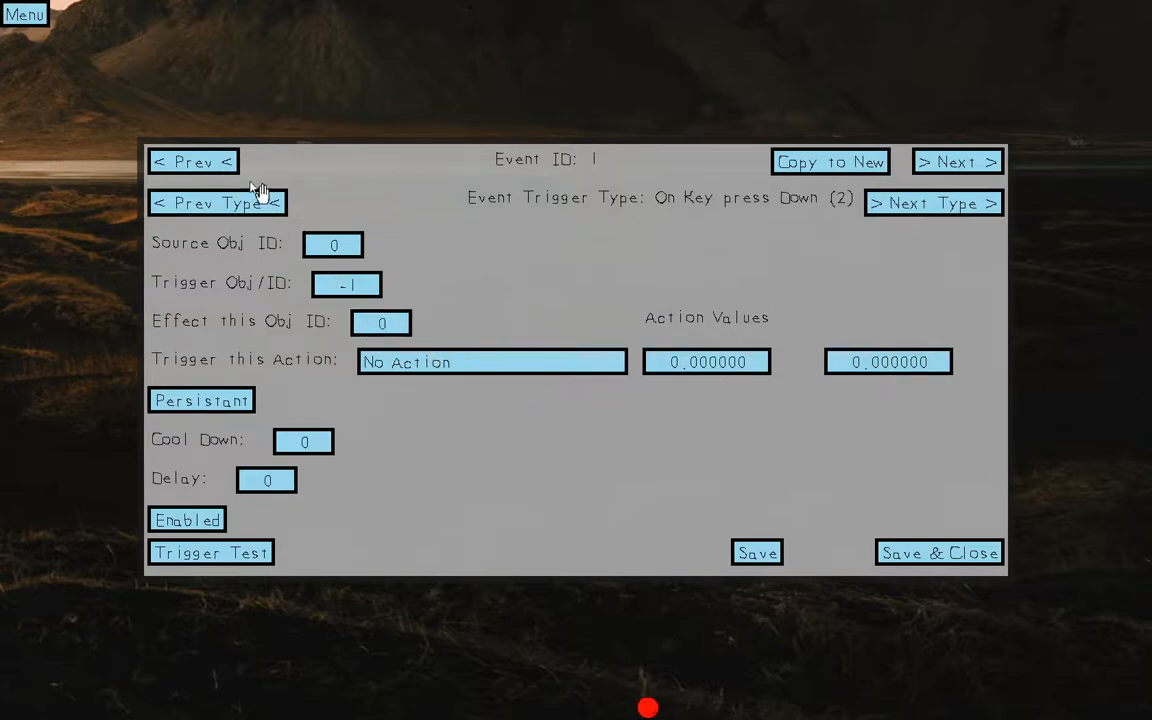
pyautogui.click(224, 161)
pyautogui.click(955, 163)
# - Set event 1 to affect object 52 with the Add Force action, triggered by the up arrow key
pyautogui.click(396, 320)
pyautogui.write('52')
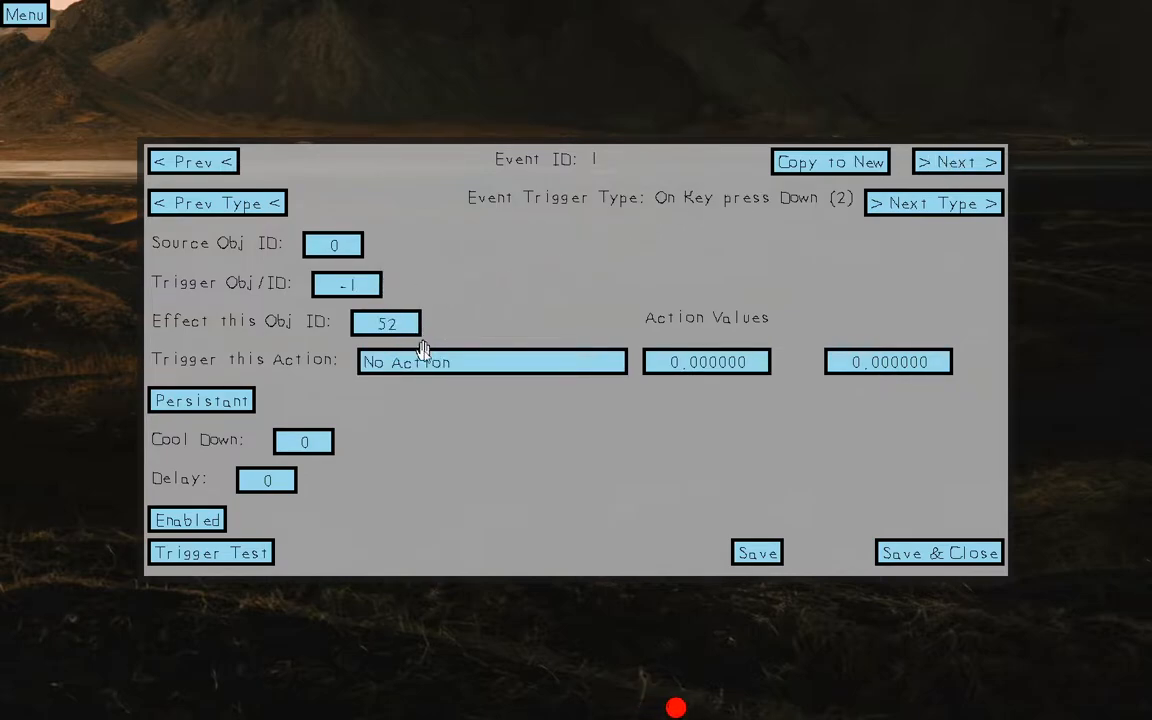
pyautogui.click(350, 282)
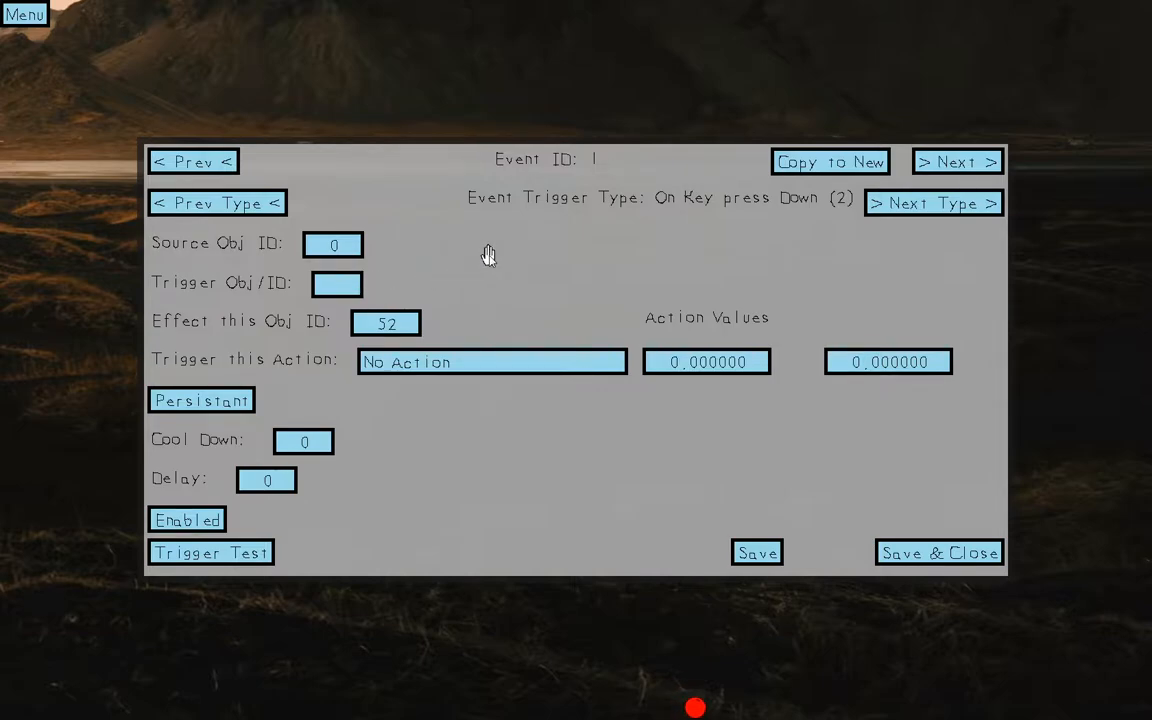
pyautogui.press('Up')
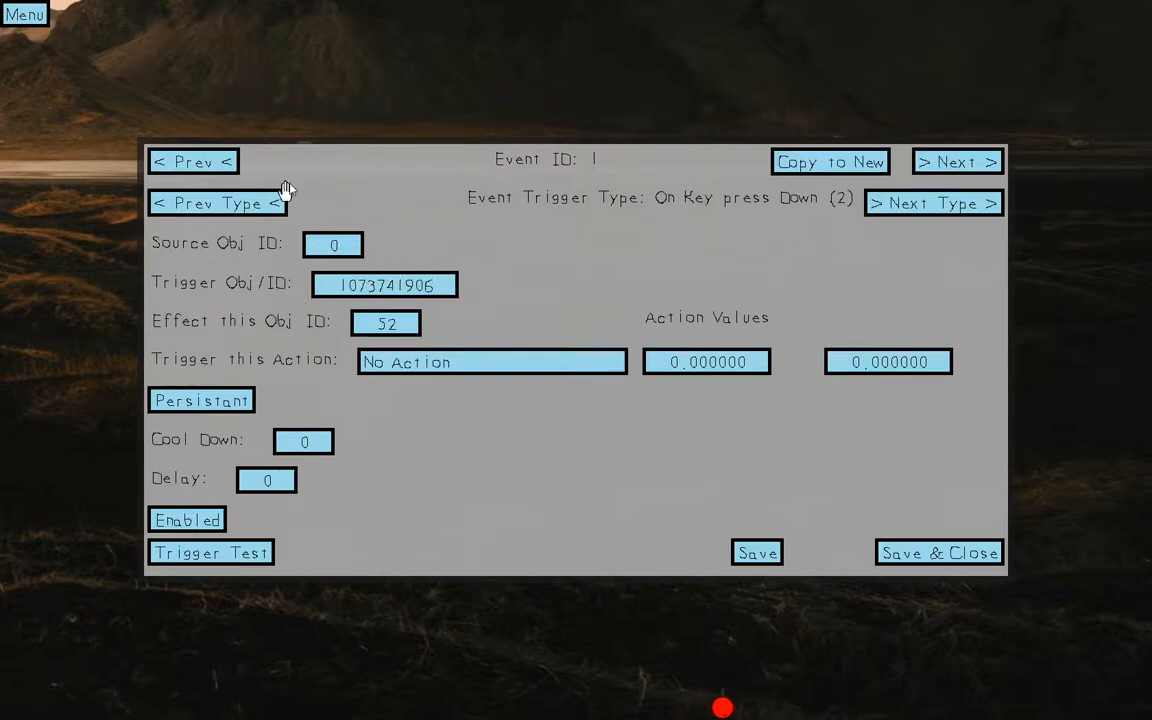
pyautogui.click(404, 363)
pyautogui.click(404, 363)
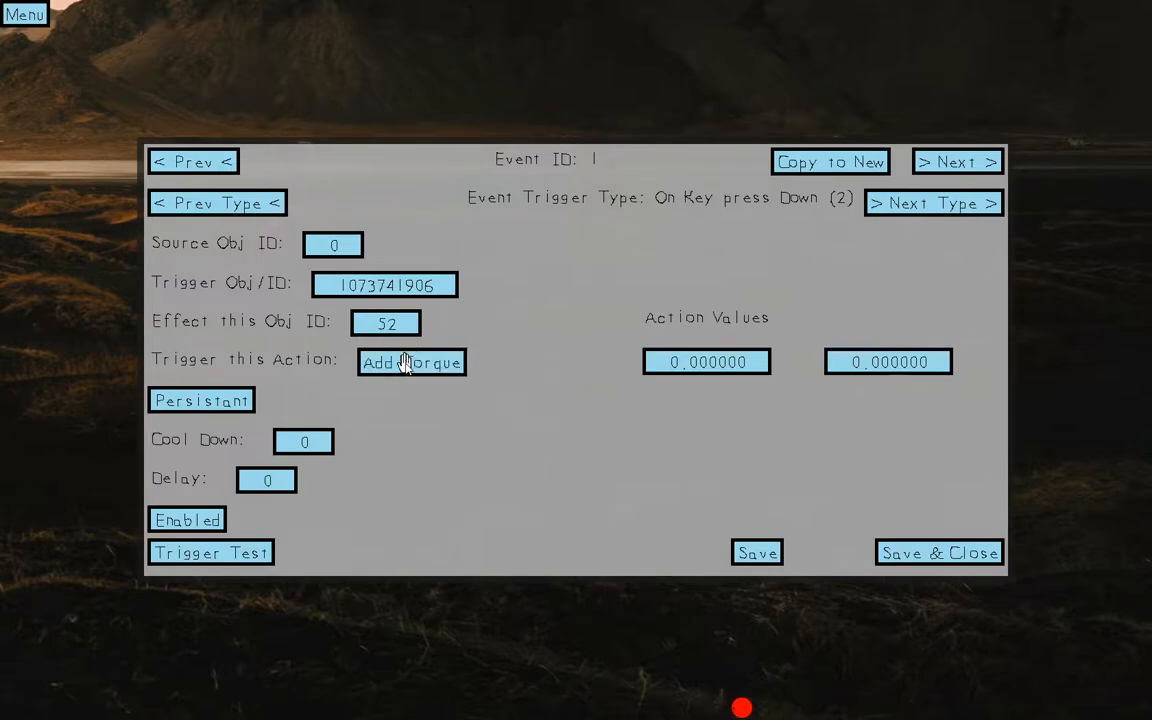
pyautogui.click(373, 367)
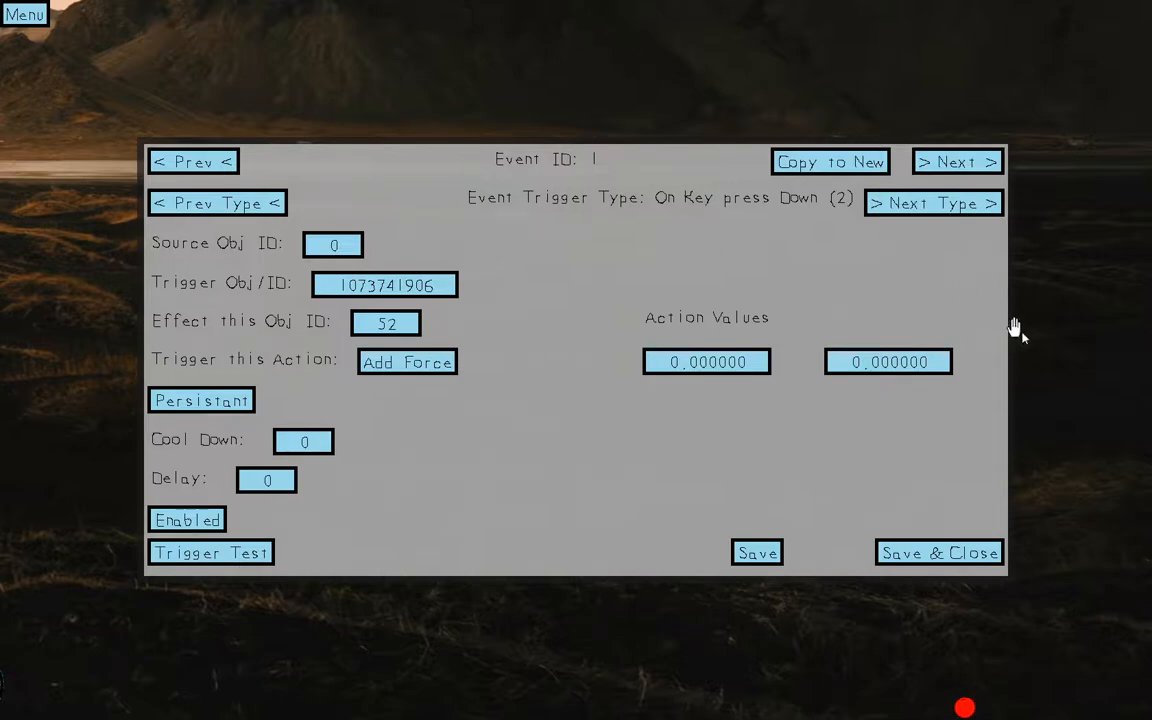
# - Set the jump event's second action value to -5000 and its cool down to 100, and save and close it
pyautogui.click(915, 363)
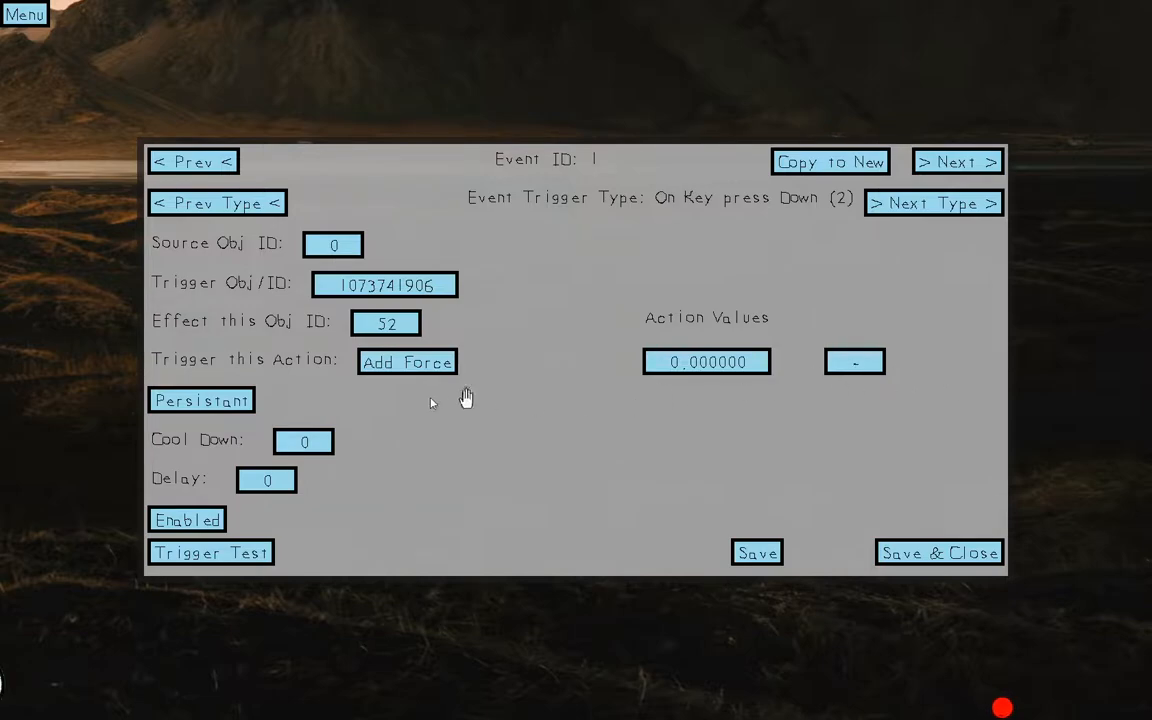
pyautogui.write('-5')
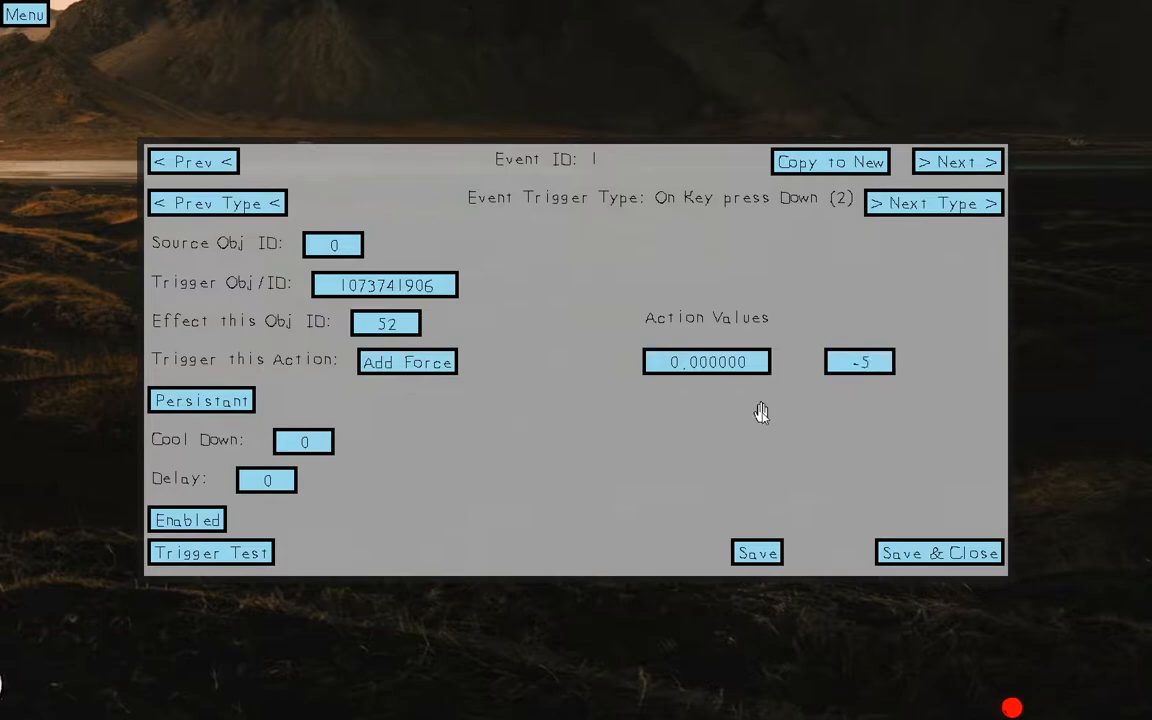
pyautogui.write('000')
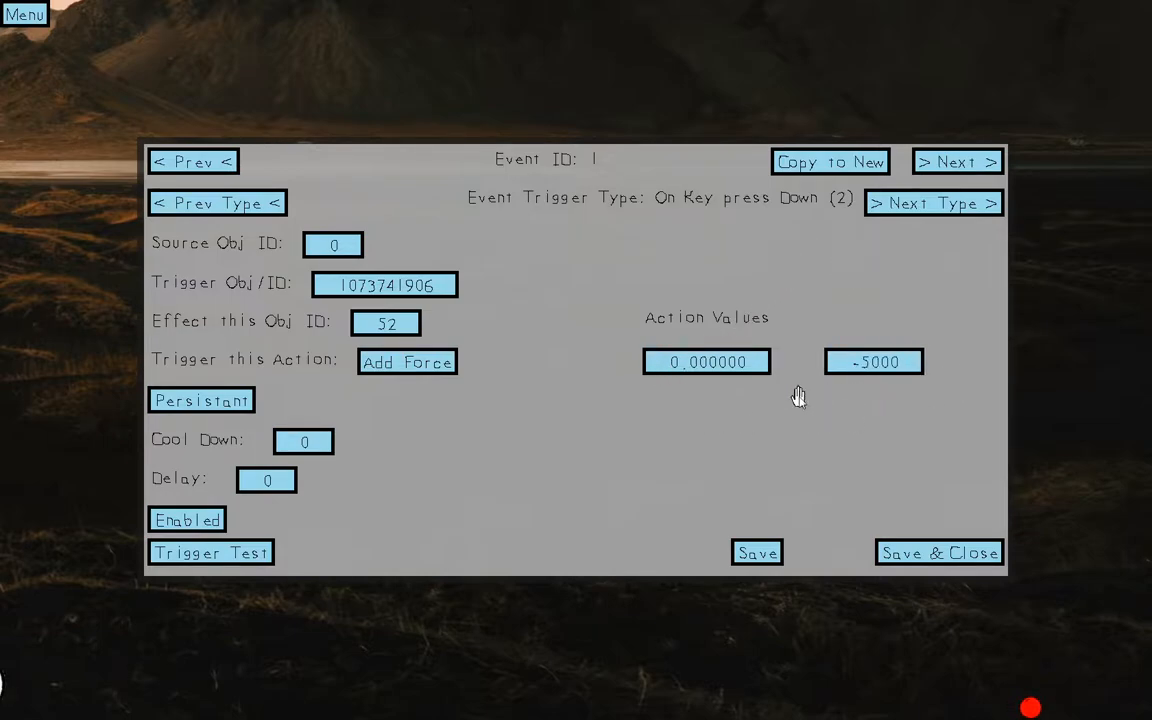
pyautogui.press('Return')
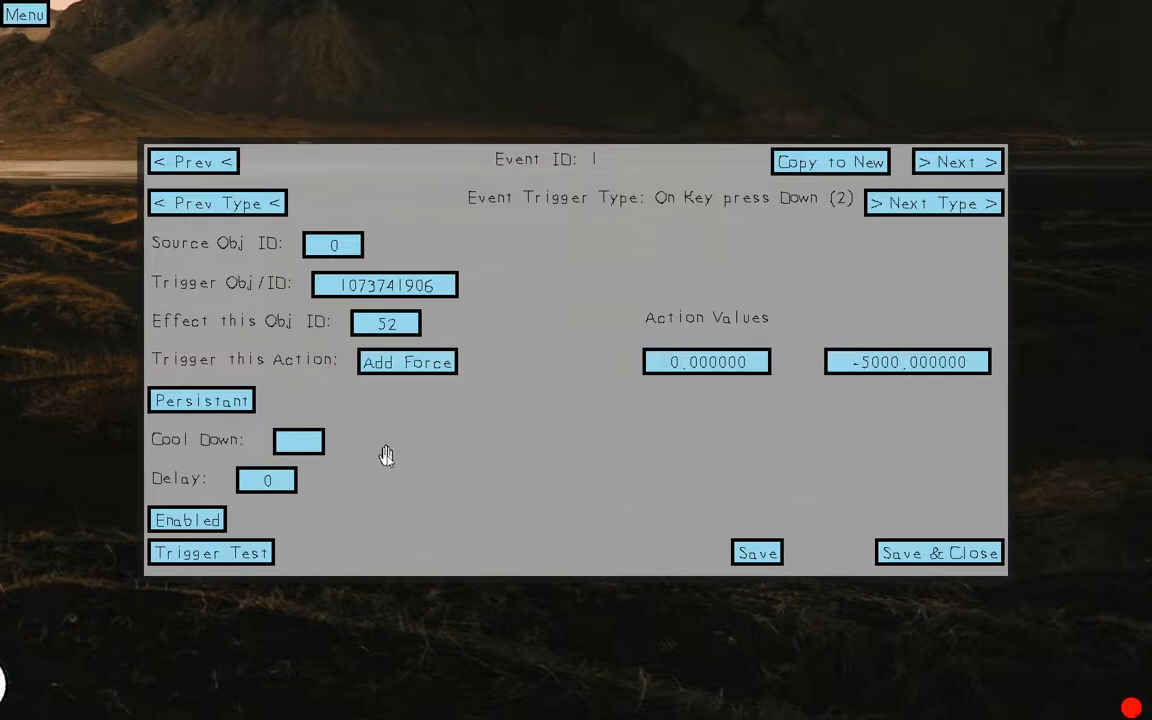
pyautogui.write('100')
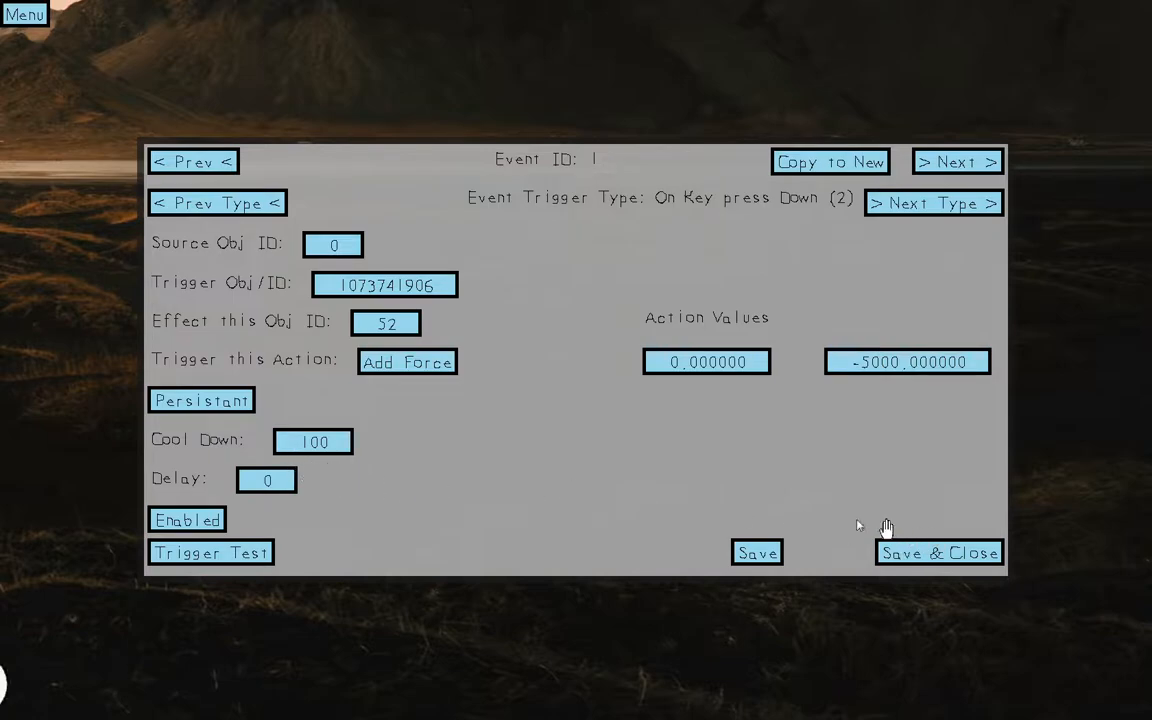
pyautogui.click(906, 549)
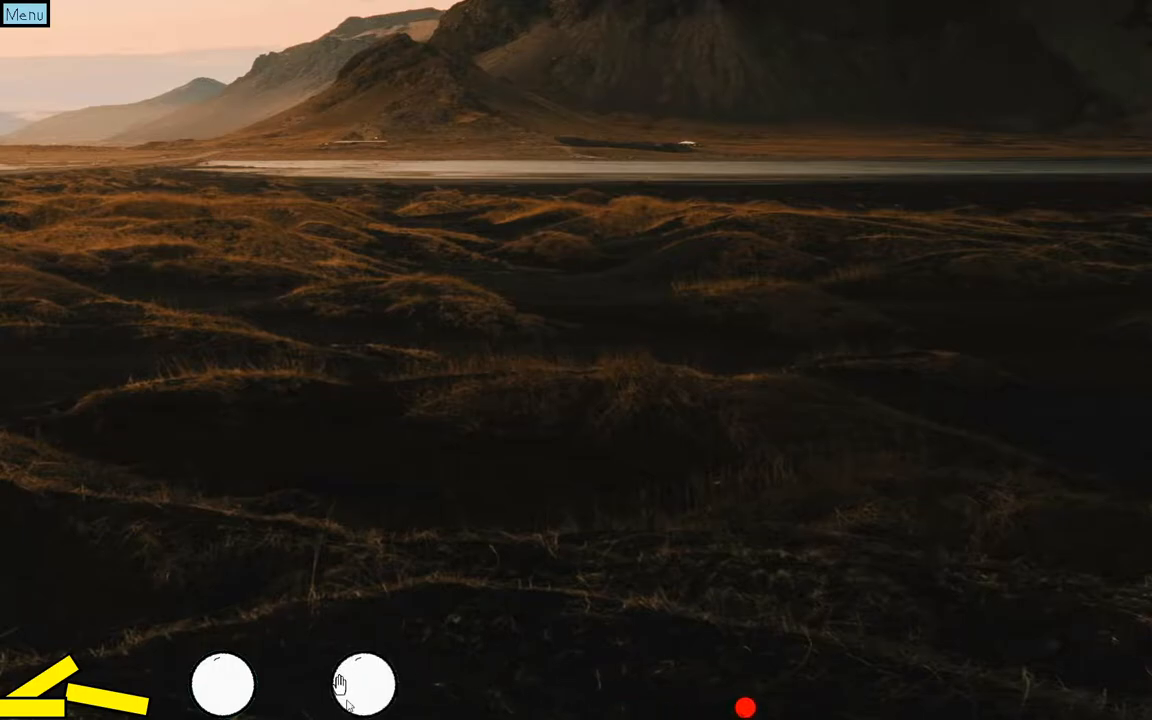
# - Look up the object IDs of the large ball nearest the red circle and of the red circle in their properties
pyautogui.click(340, 678)
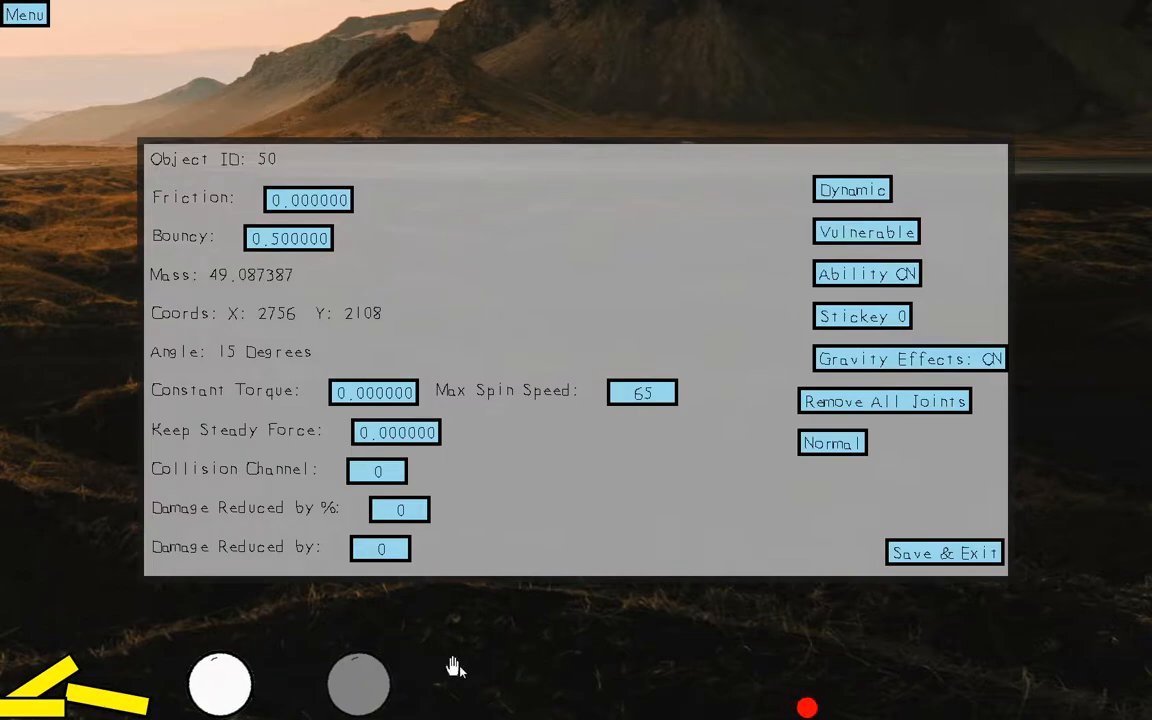
pyautogui.click(942, 553)
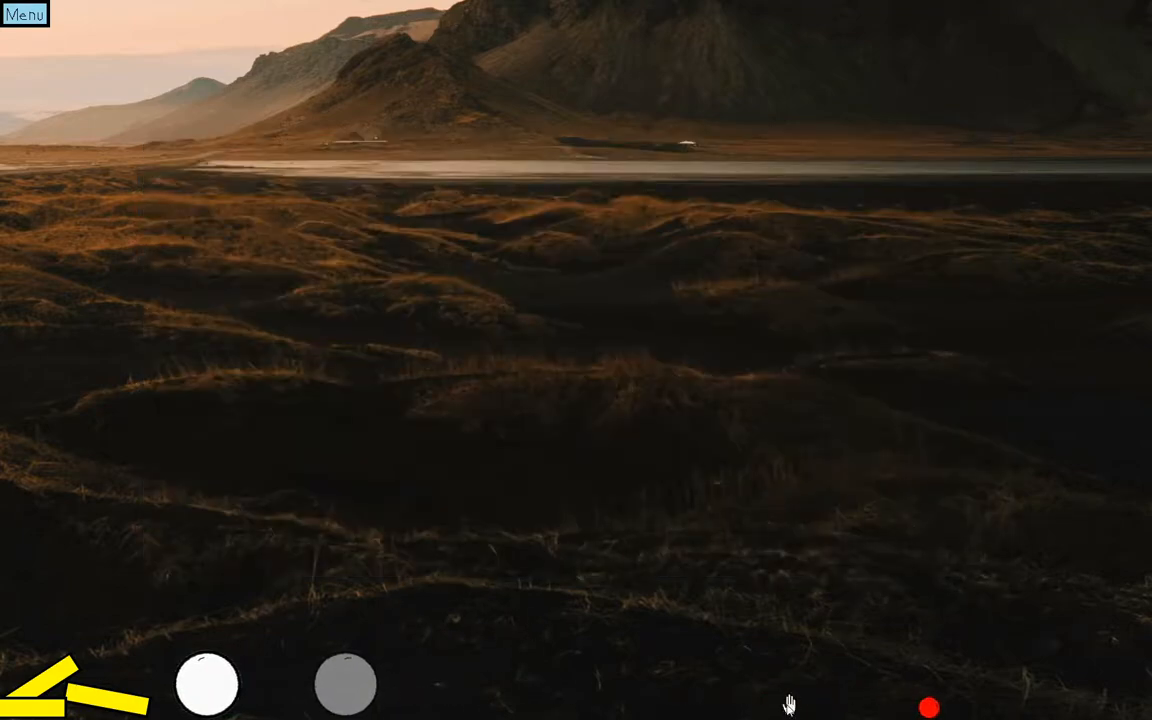
pyautogui.click(216, 682)
pyautogui.click(364, 685)
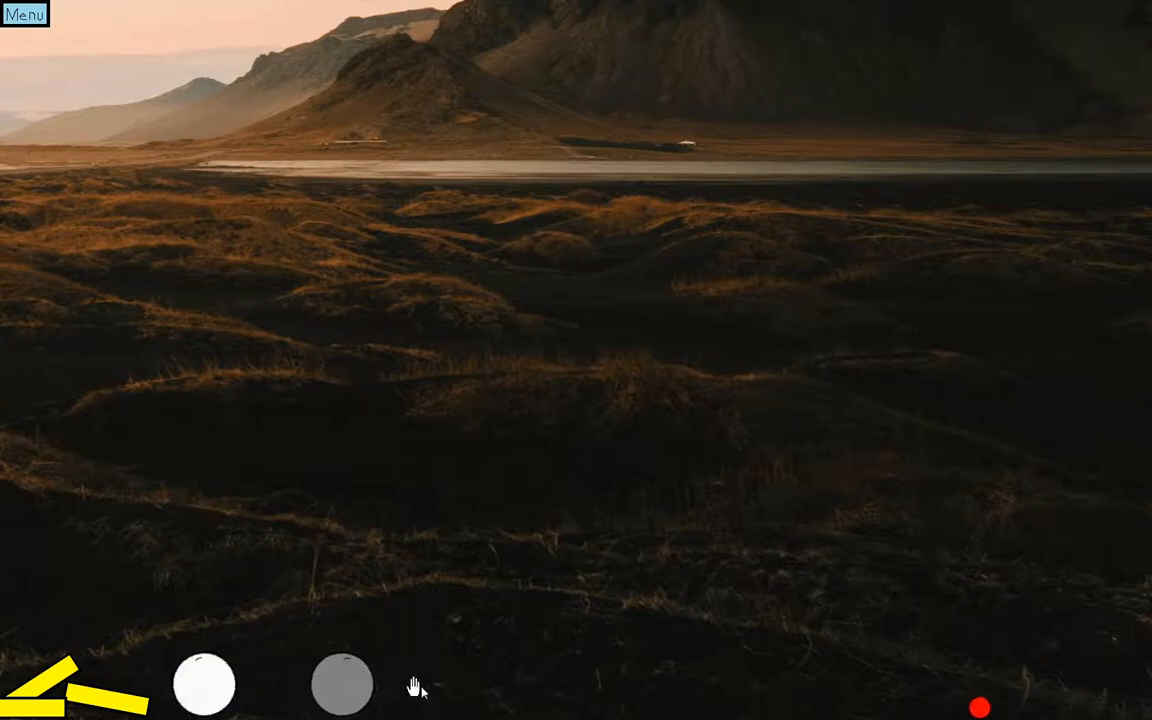
pyautogui.rightClick(364, 679)
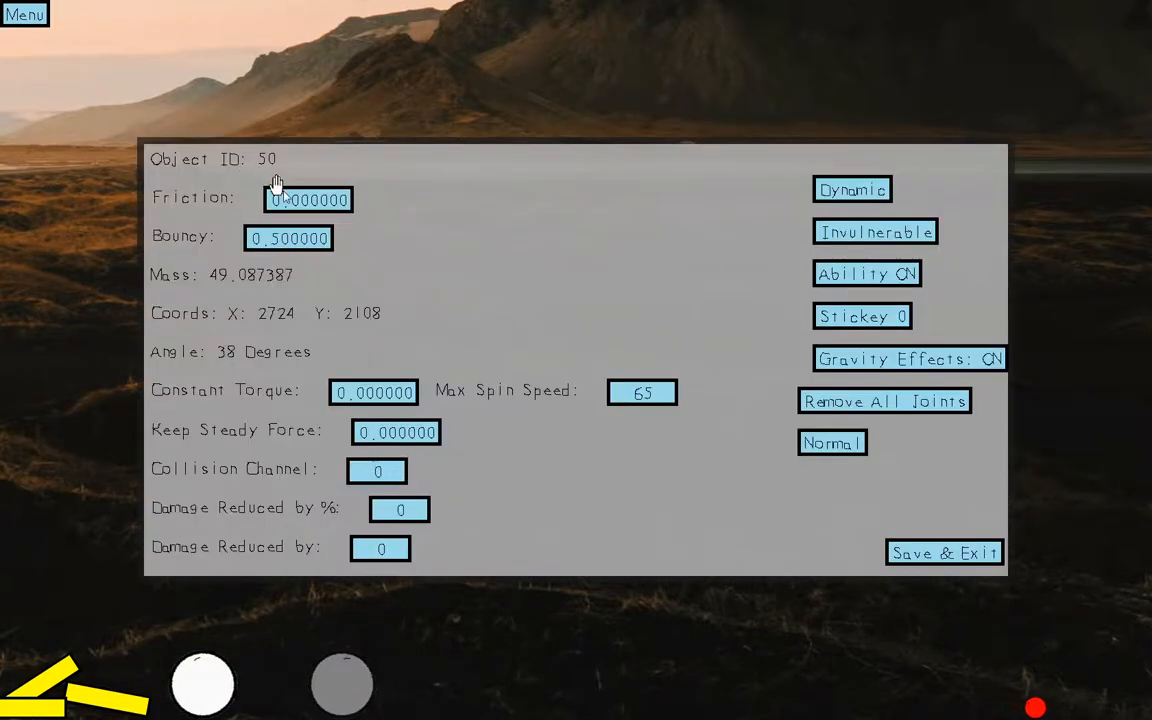
pyautogui.click(936, 550)
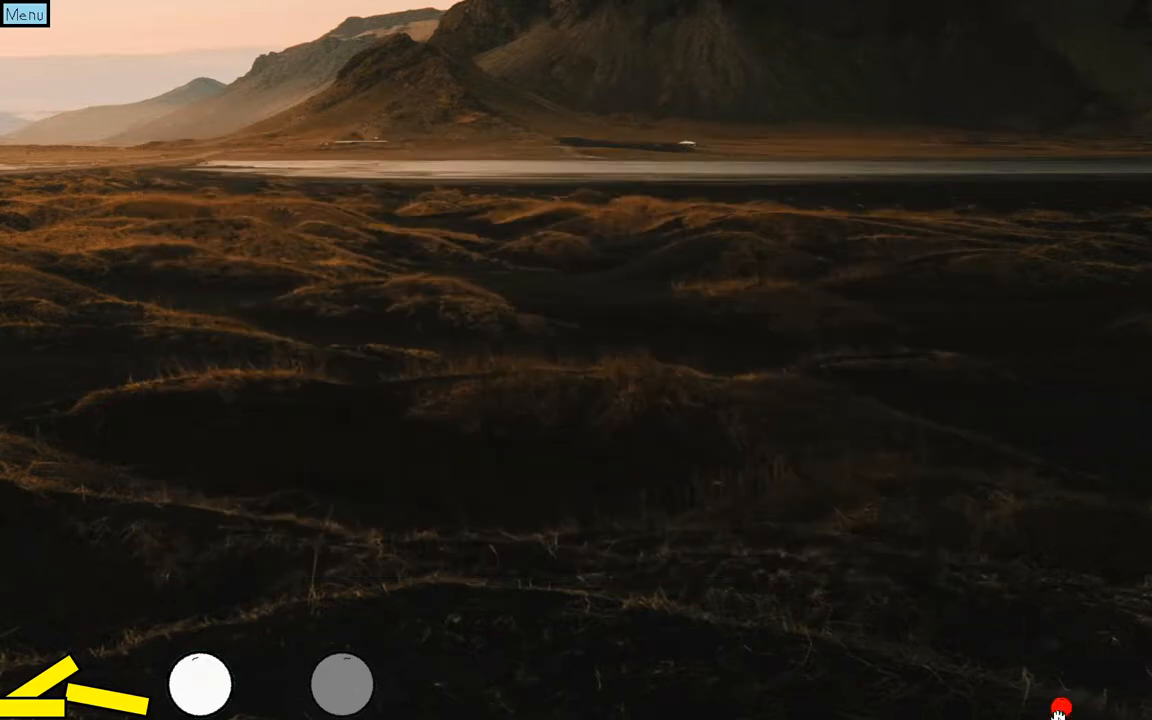
pyautogui.rightClick(1050, 705)
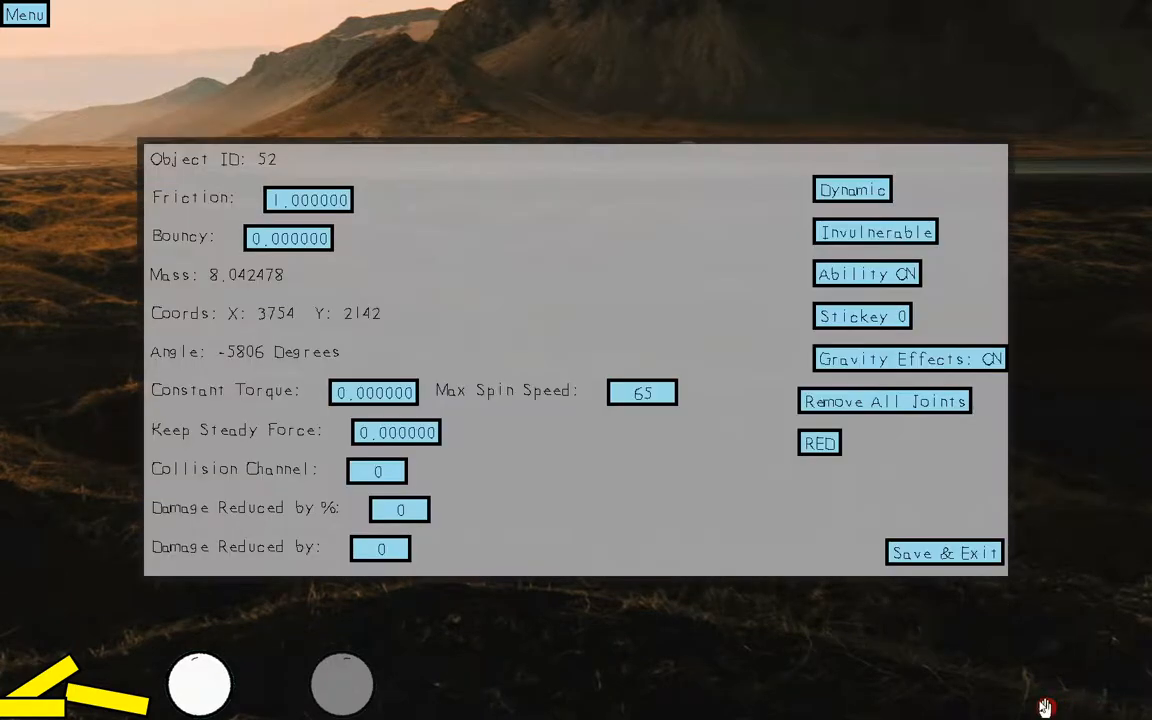
pyautogui.click(940, 552)
# - Reopen the event editor, compare the On Collision and On Collision End trigger types, and settle on On Collision for event 0
pyautogui.press('e')
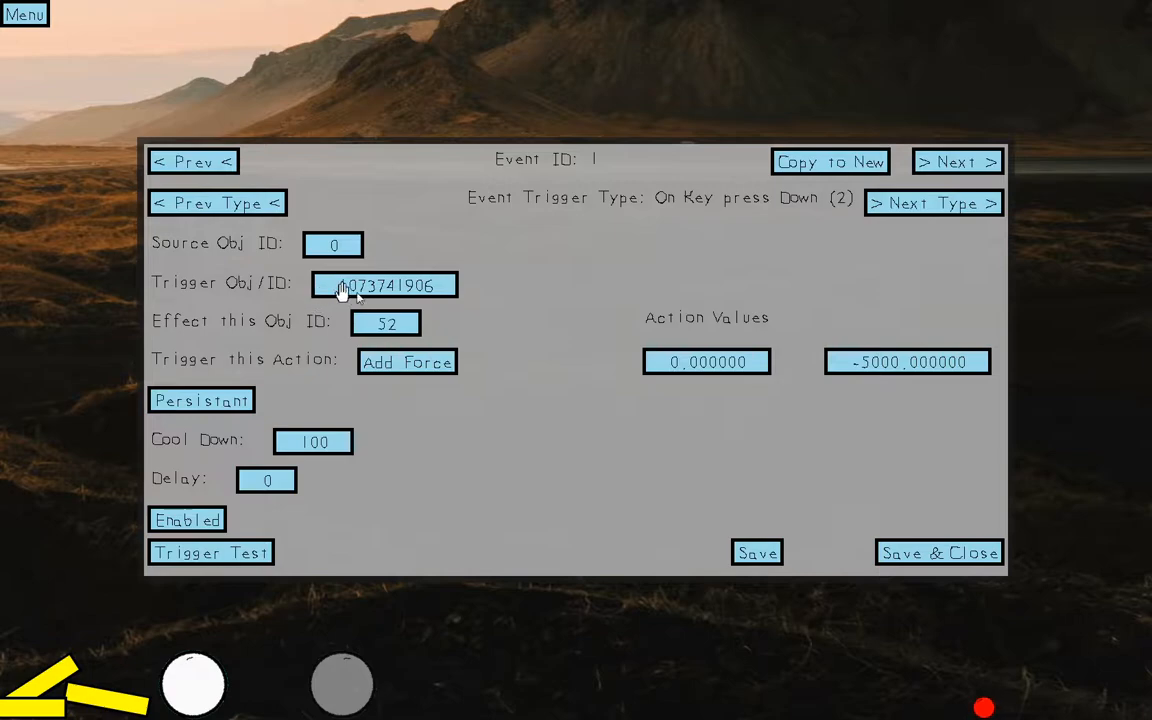
pyautogui.click(258, 203)
pyautogui.click(268, 202)
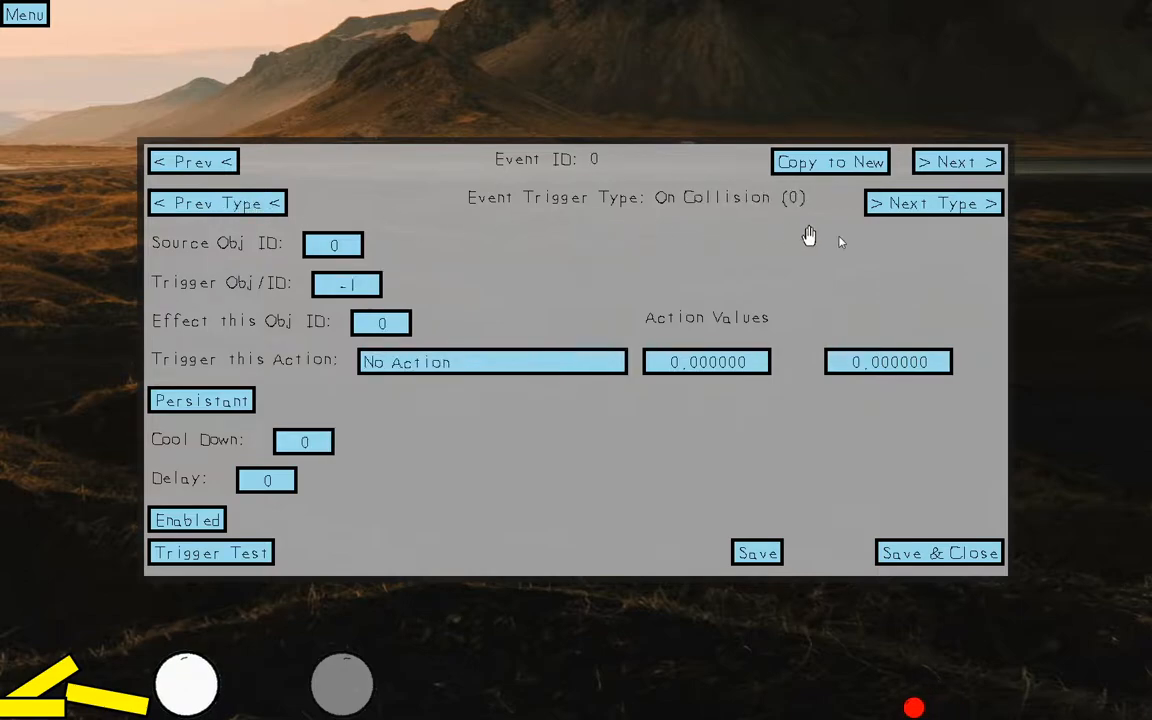
pyautogui.click(890, 204)
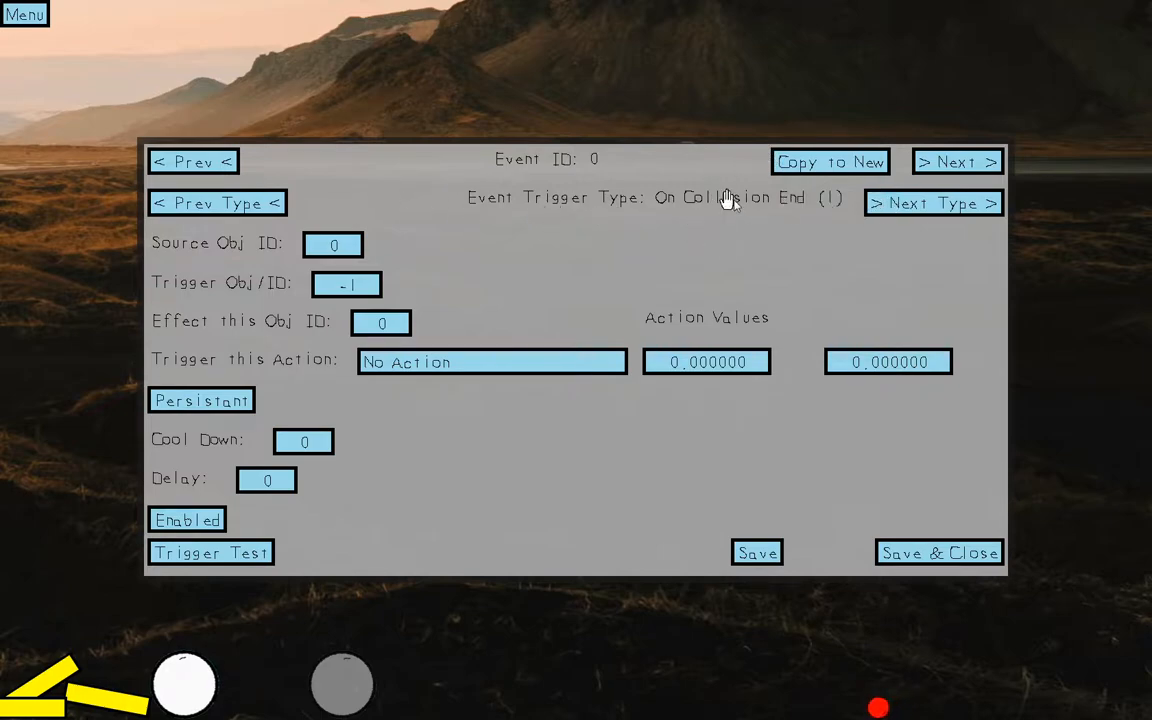
pyautogui.click(275, 201)
pyautogui.click(888, 204)
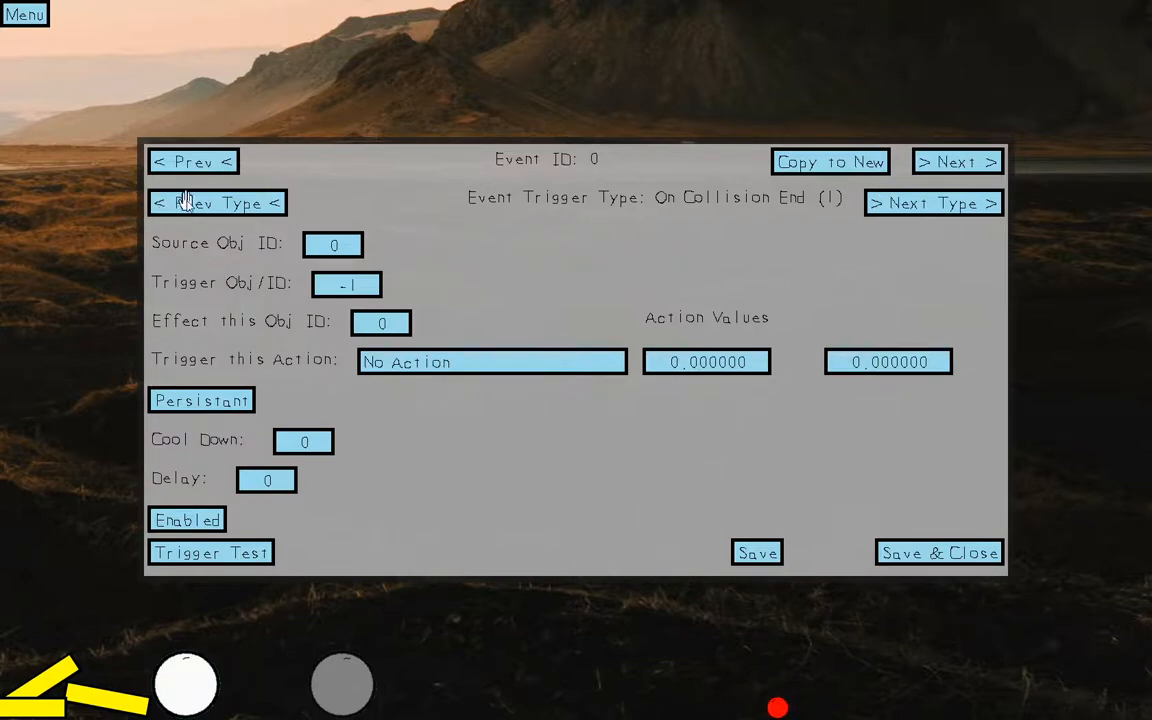
pyautogui.click(221, 202)
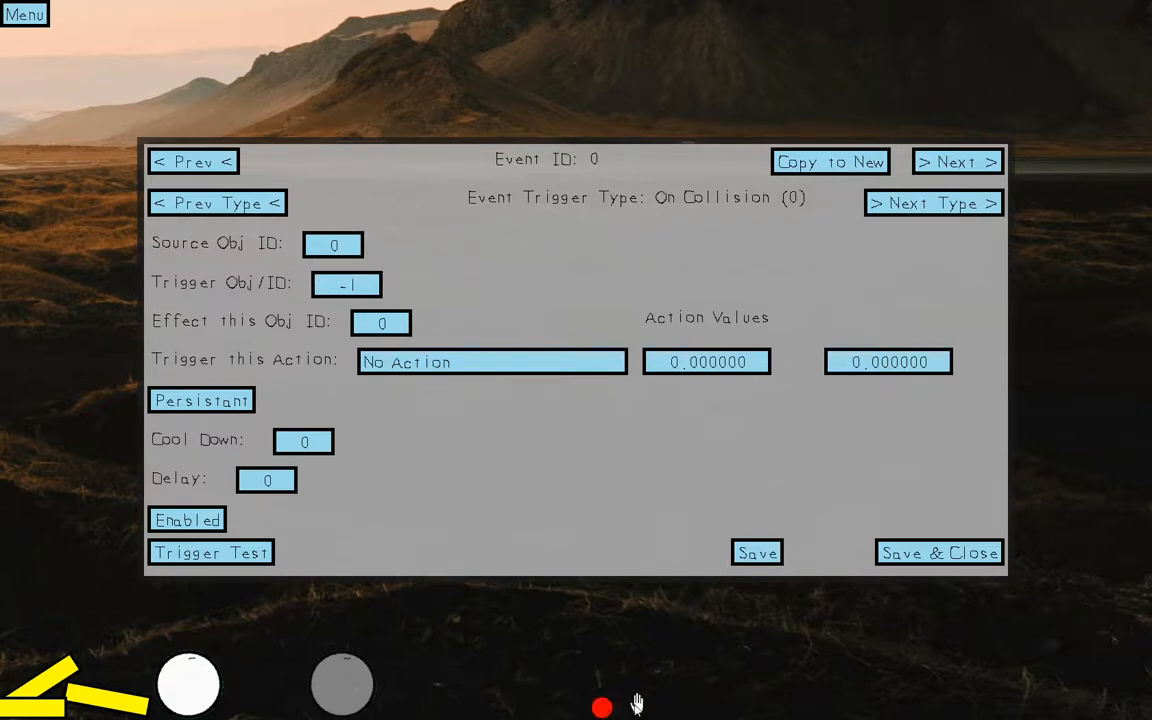
# - Set the collision event's source object to 52 and its trigger object to 50
pyautogui.click(344, 245)
pyautogui.write('52')
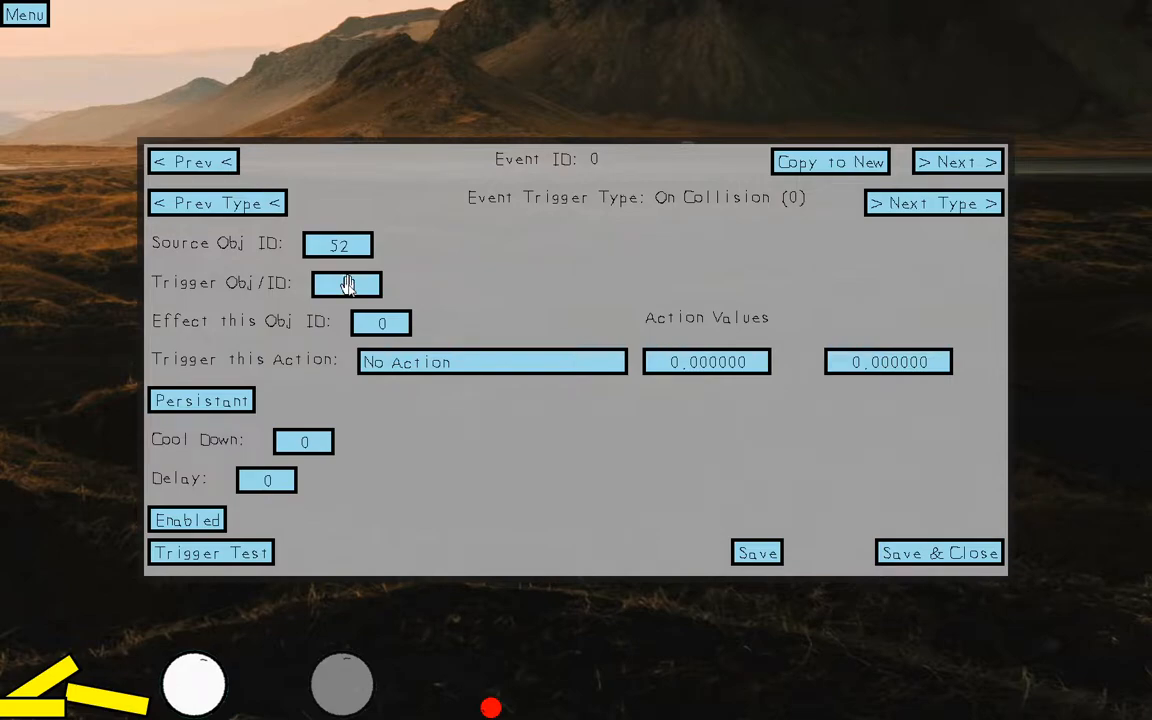
pyautogui.write('50')
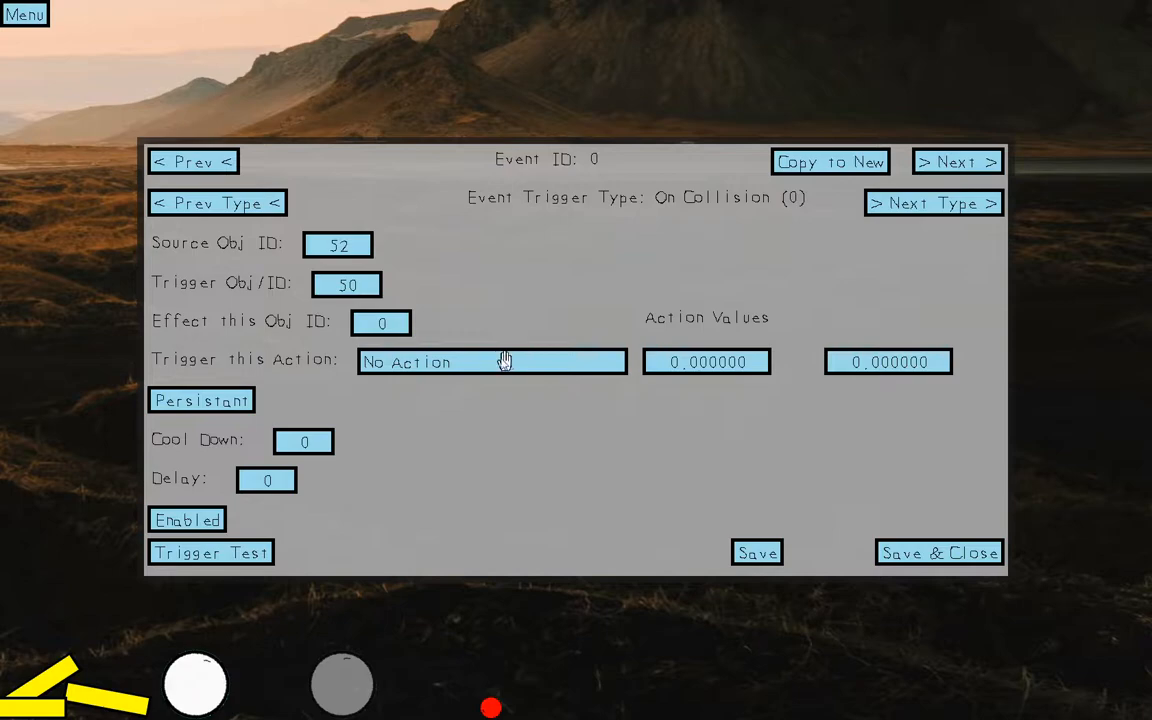
# - Set the collision event's action to Level Complete - WIN with a first action value of 1
pyautogui.click(440, 360)
pyautogui.click(431, 362)
pyautogui.click(428, 362)
pyautogui.click(428, 362)
pyautogui.click(428, 362)
pyautogui.click(428, 362)
pyautogui.click(428, 362)
pyautogui.click(428, 362)
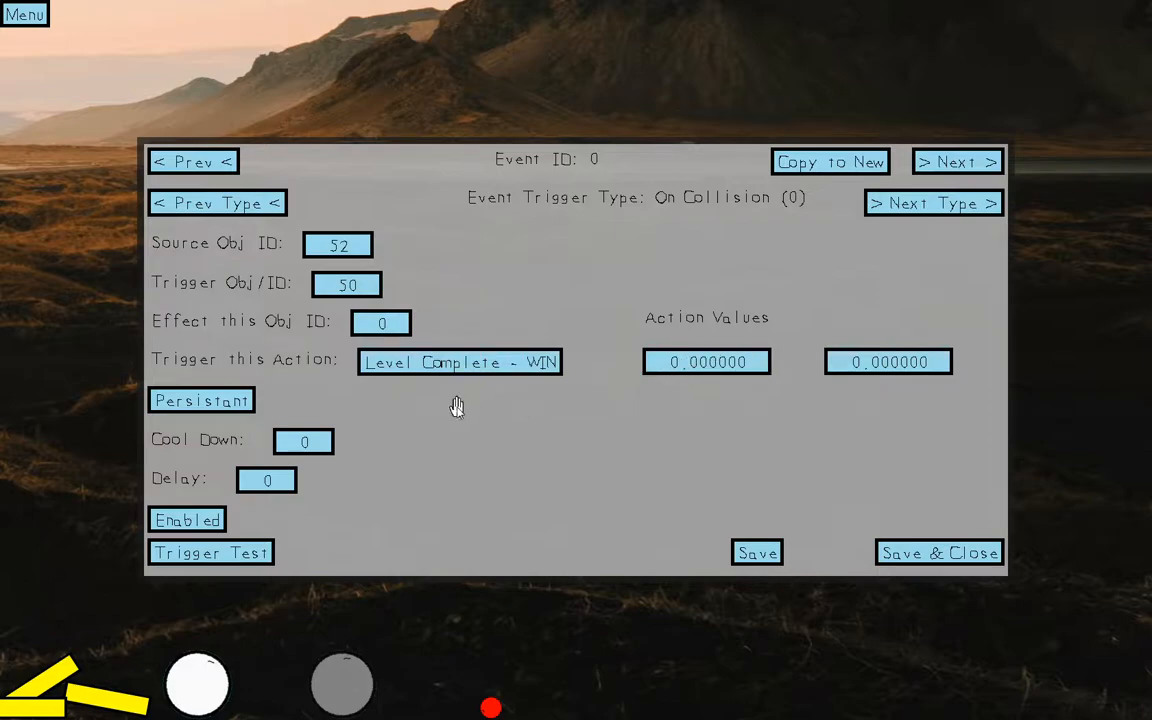
pyautogui.click(693, 362)
pyautogui.write('1')
pyautogui.press('Return')
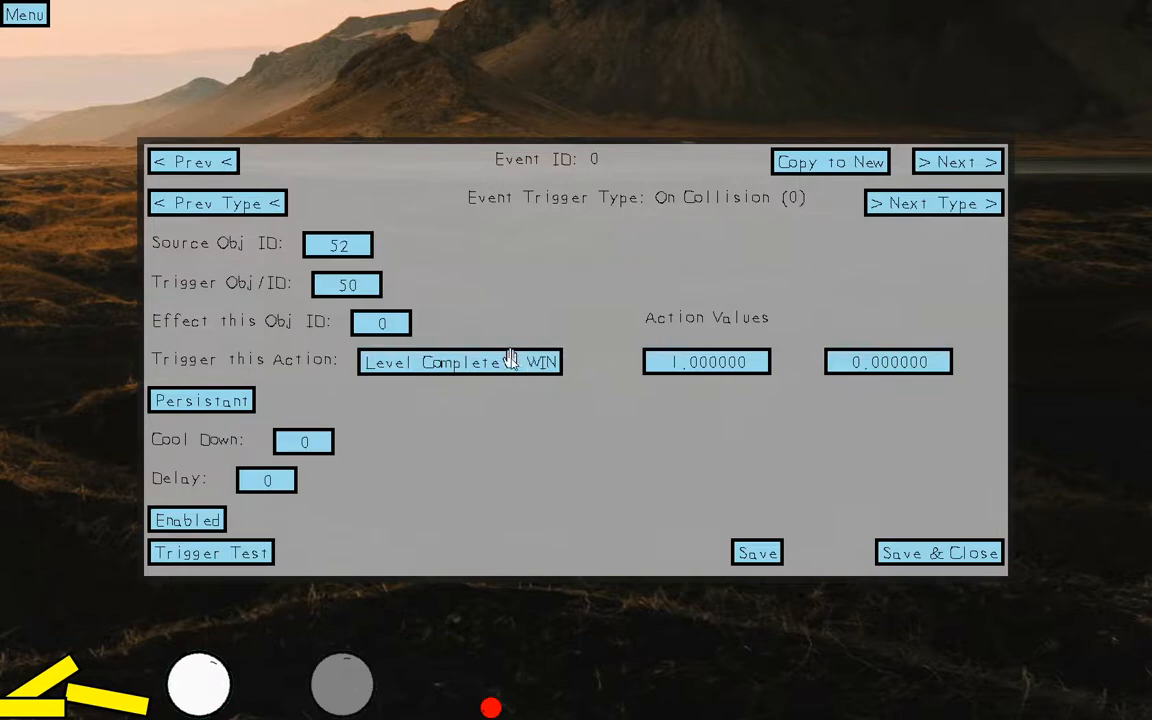
# - Change the win action's first value to 0.5 and set it back to 1
pyautogui.click(680, 366)
pyautogui.write('0.5')
pyautogui.press('Return')
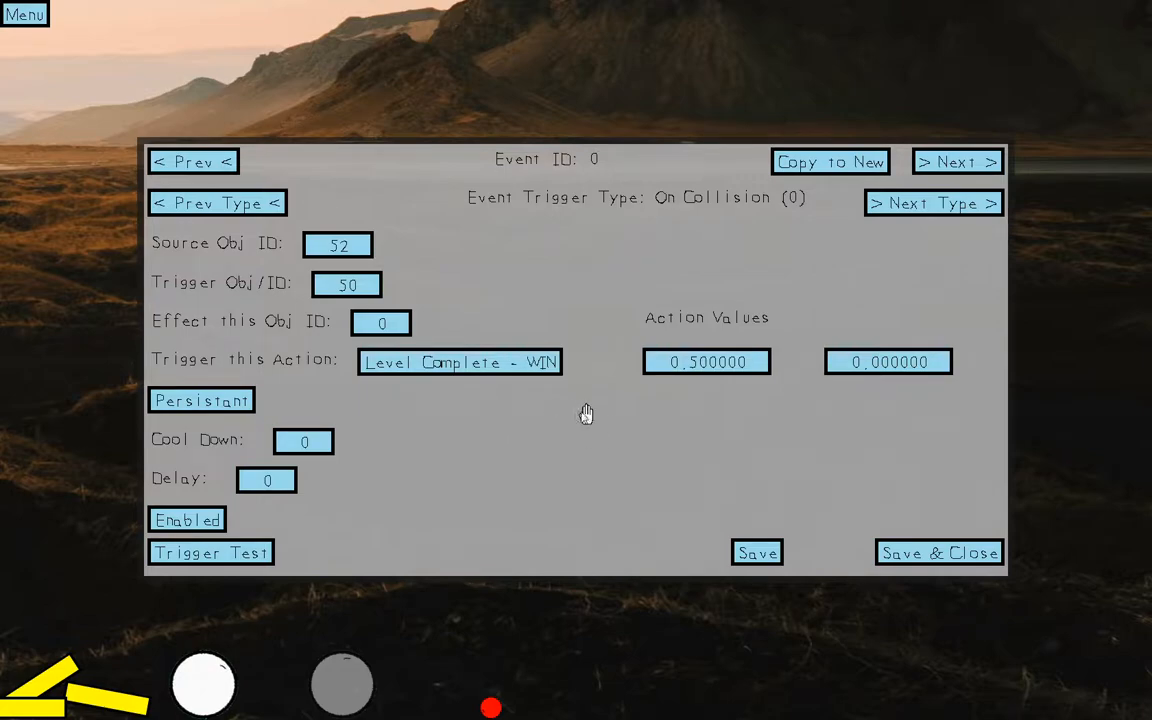
pyautogui.click(716, 360)
pyautogui.write('1')
pyautogui.press('Return')
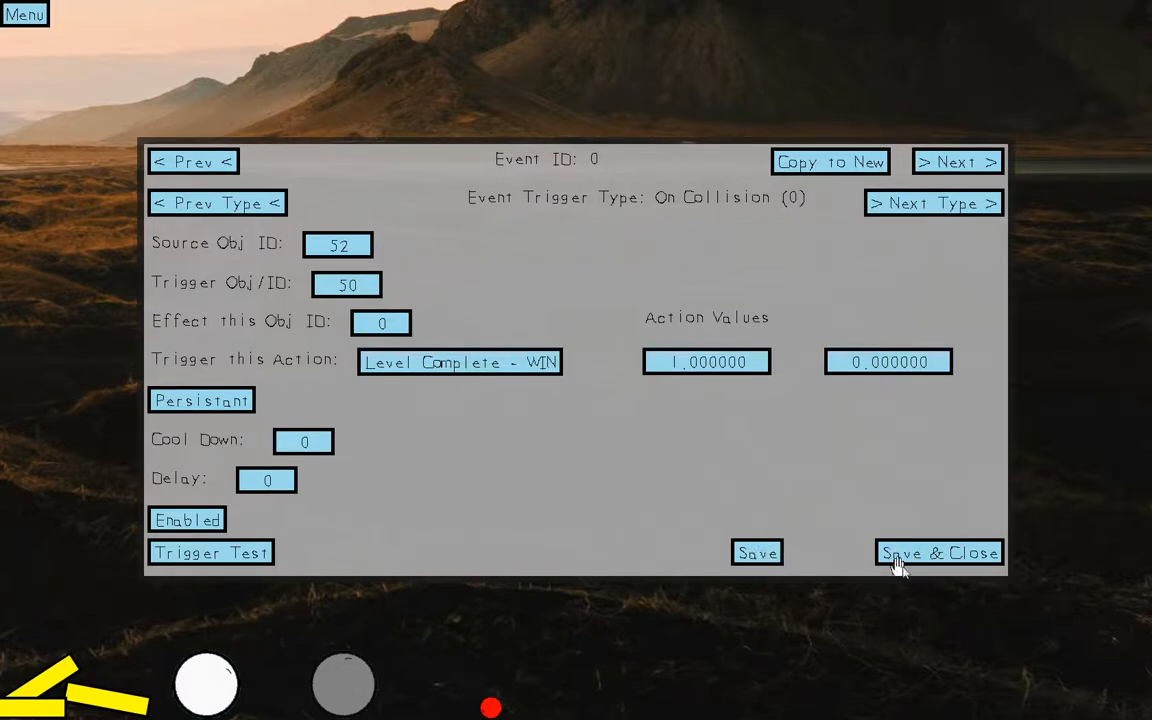
# - Save and close the collision event, and save the level
pyautogui.click(932, 555)
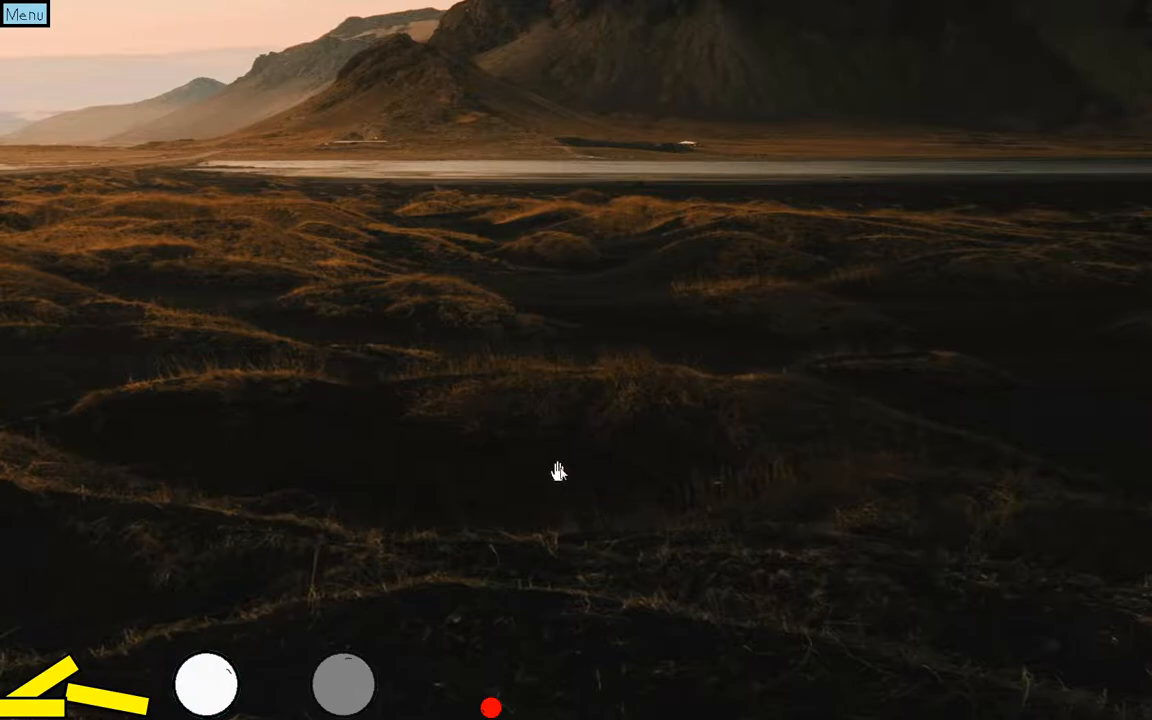
pyautogui.press('Escape')
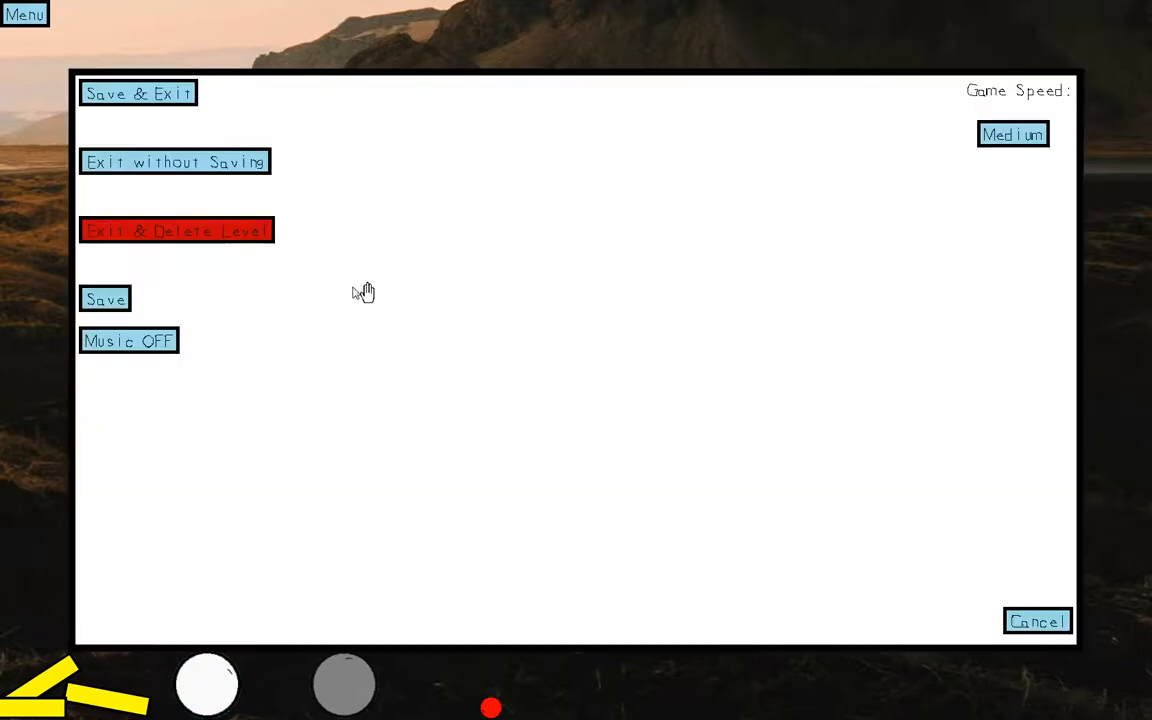
pyautogui.click(128, 296)
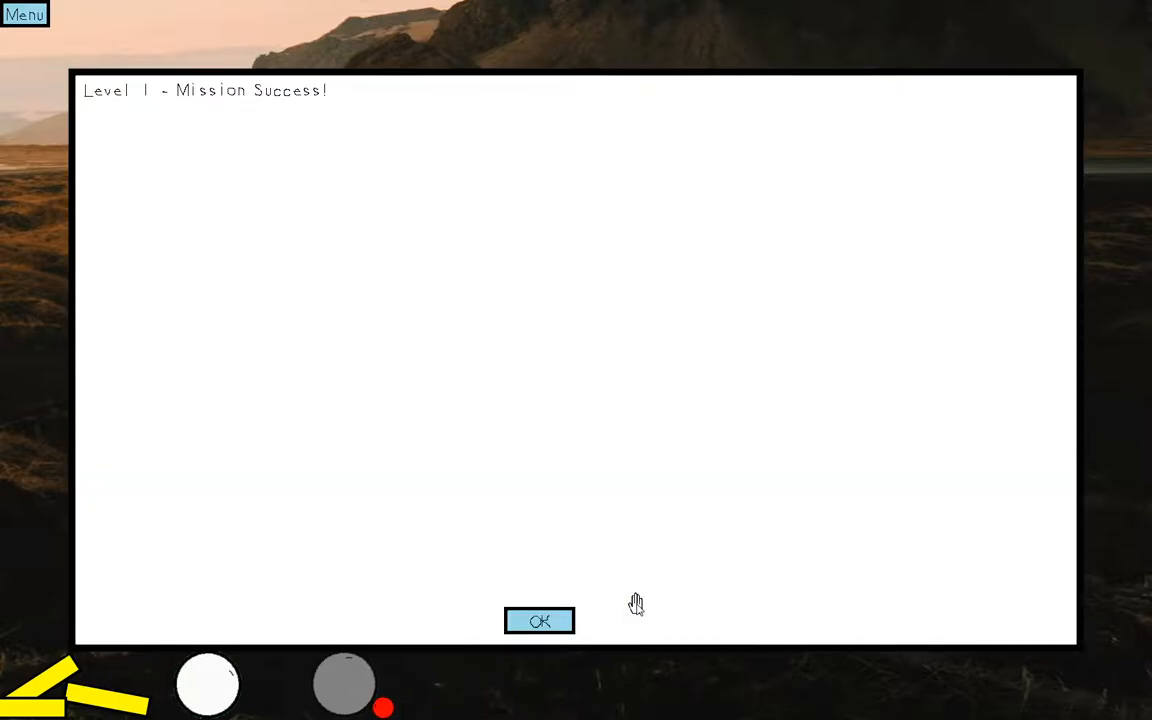
# - Dismiss the Level 1 mission success message and switch to the My Game window
pyautogui.click(538, 614)
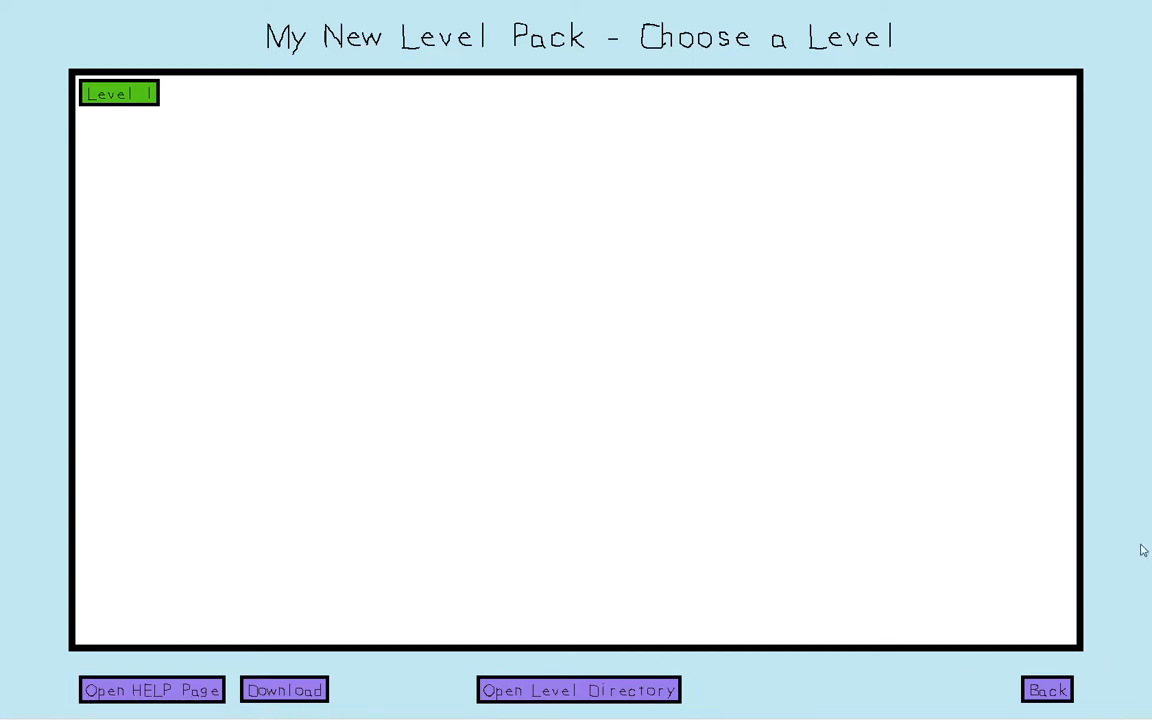
pyautogui.hotkey('alt', 'Tab')
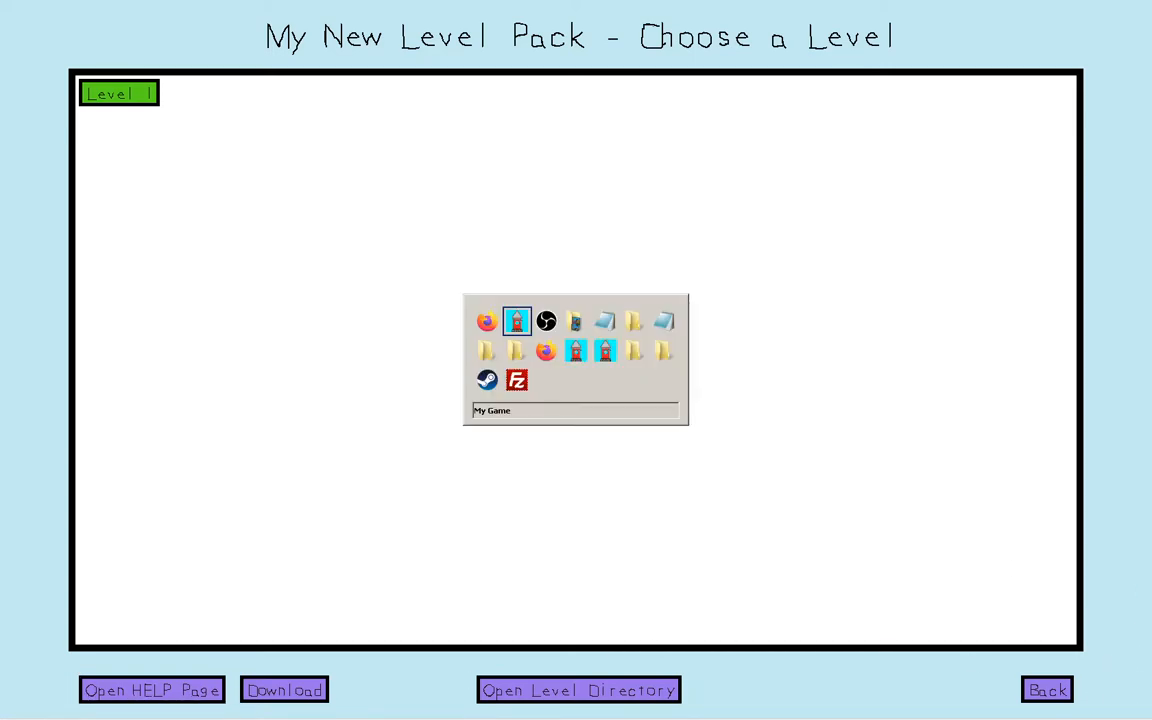